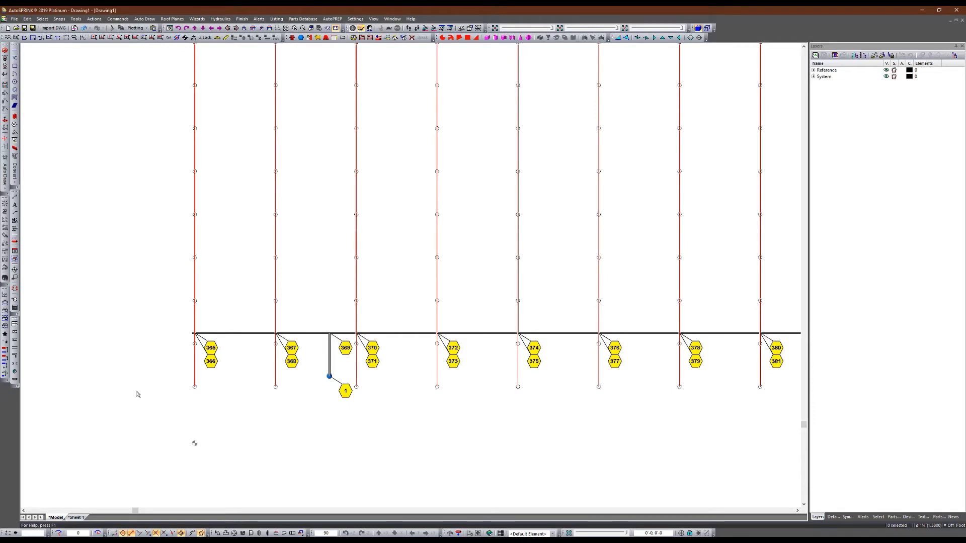
# Step: Draw a rectangular callout around the entire sprinkler piping layout, enclosing all branch lines, mains and the remote area
pyautogui.click(15, 278)
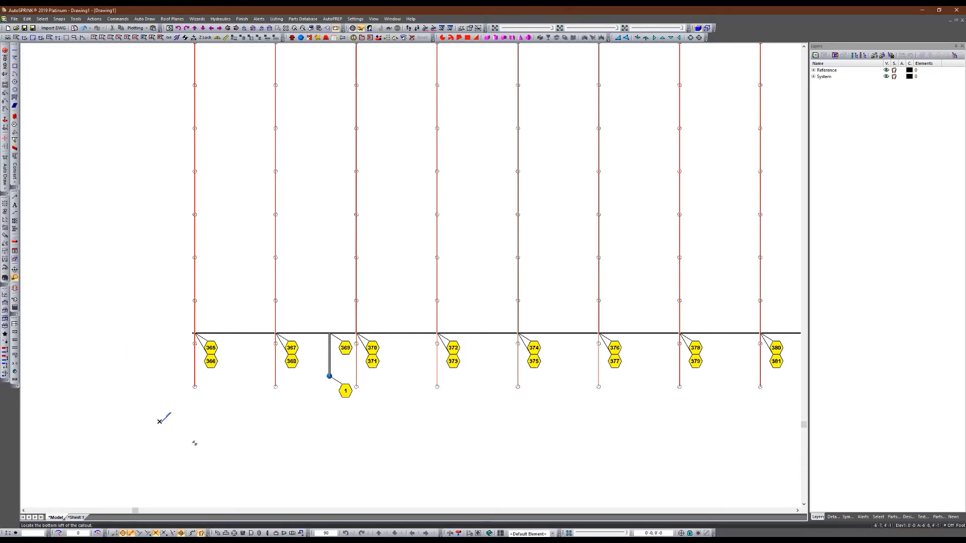
pyautogui.click(161, 423)
pyautogui.scroll(-5, 122, 421)
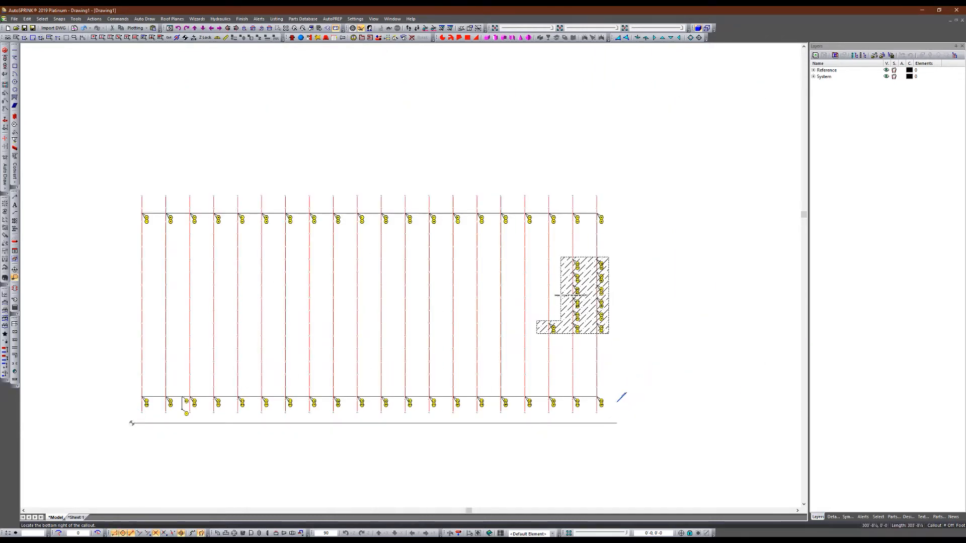
pyautogui.click(619, 398)
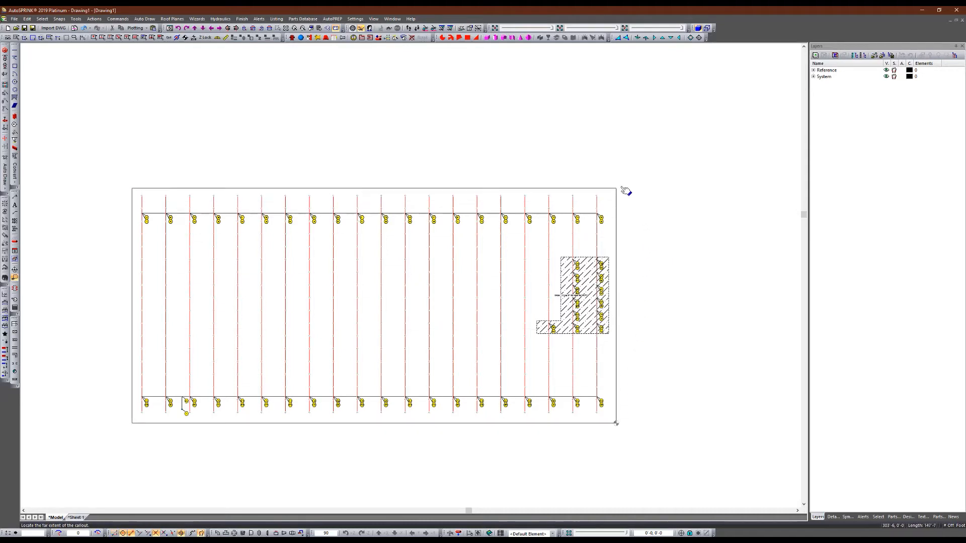
pyautogui.click(617, 186)
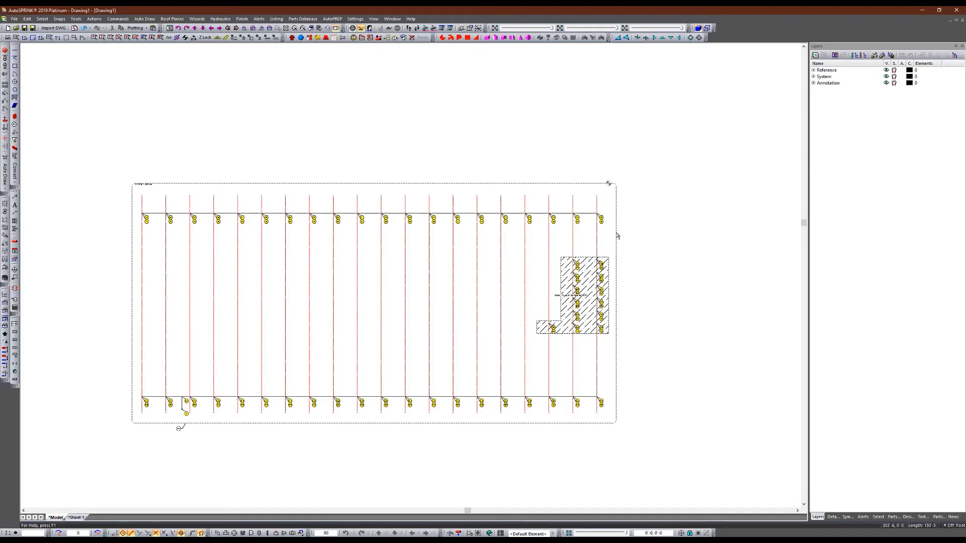
pyautogui.scroll(-1, 44, 456)
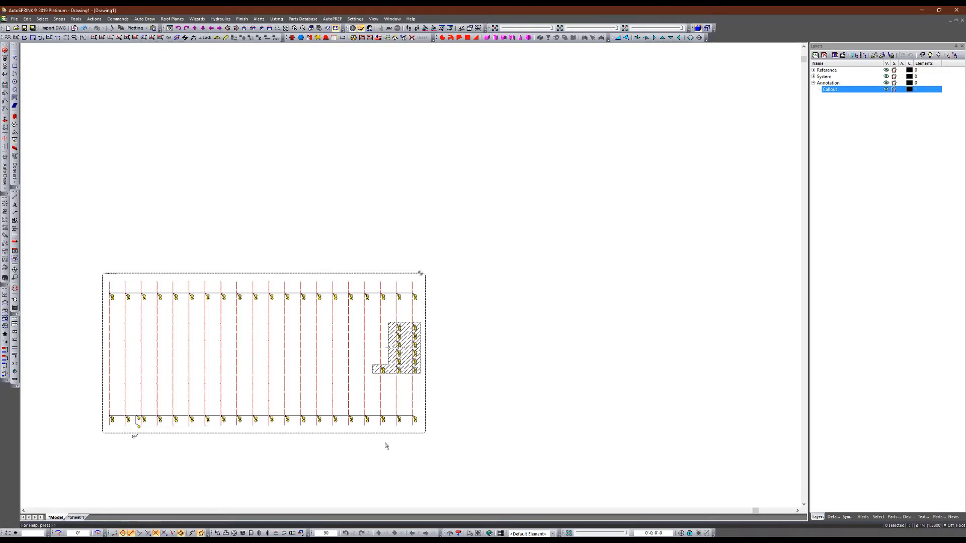
# Step: Create a callout view from the new callout and place it in the empty space beyond the piping layout's upper-right corner
pyautogui.click(267, 433)
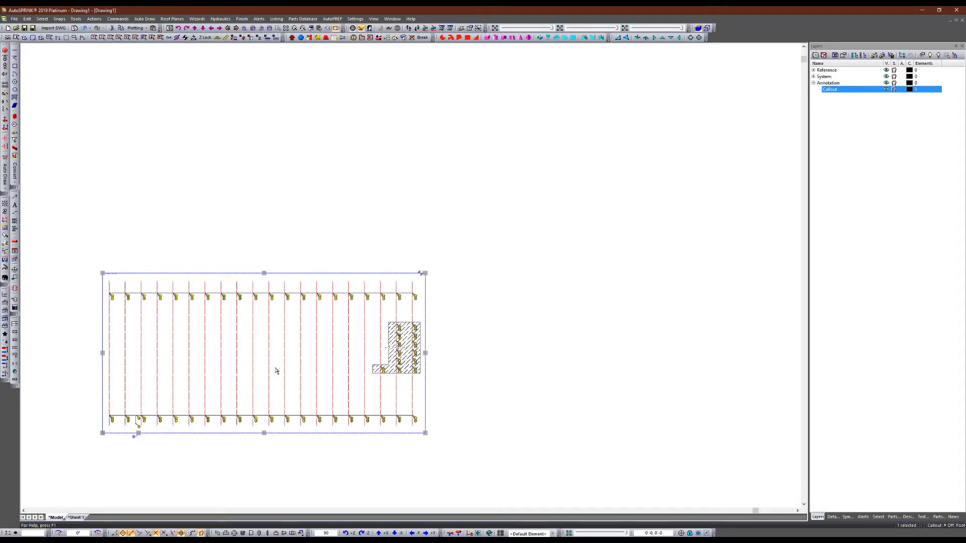
pyautogui.rightClick(426, 287)
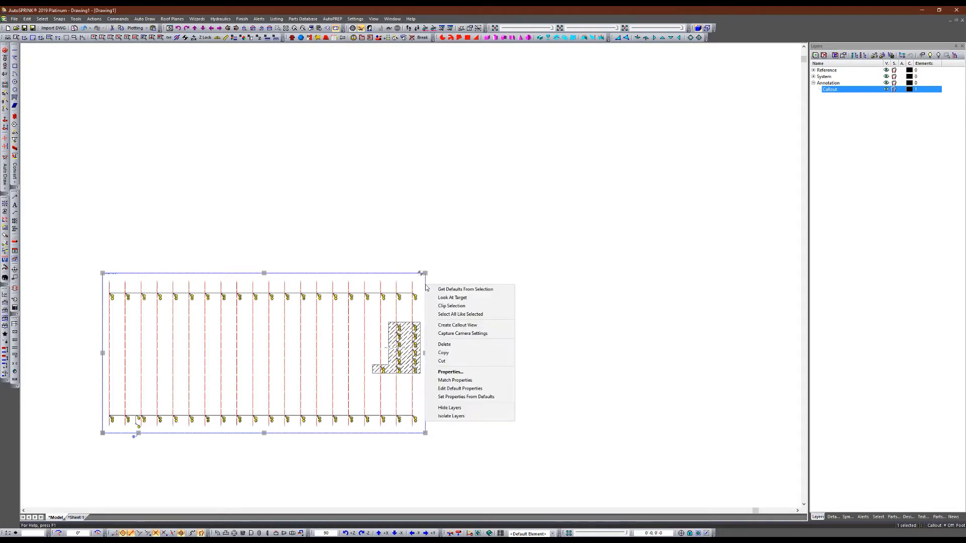
pyautogui.click(461, 324)
pyautogui.click(529, 258)
pyautogui.scroll(-1, 349, 226)
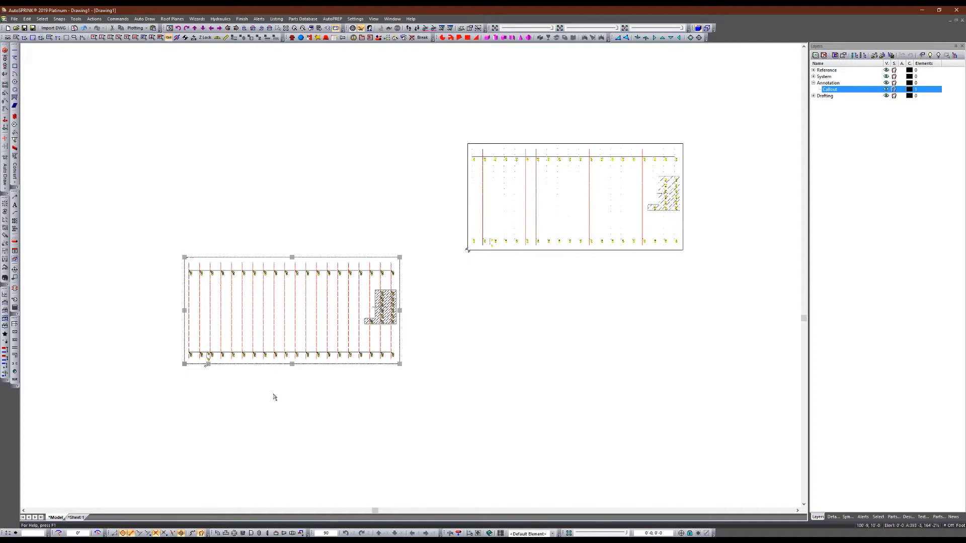
# Step: Examine in 3D the callout's box around the piping and compare it with the flat callout view
pyautogui.keyDown('ctrl'); pyautogui.moveTo(274, 395); pyautogui.dragTo(283, 315, button='middle'); pyautogui.keyUp('ctrl')
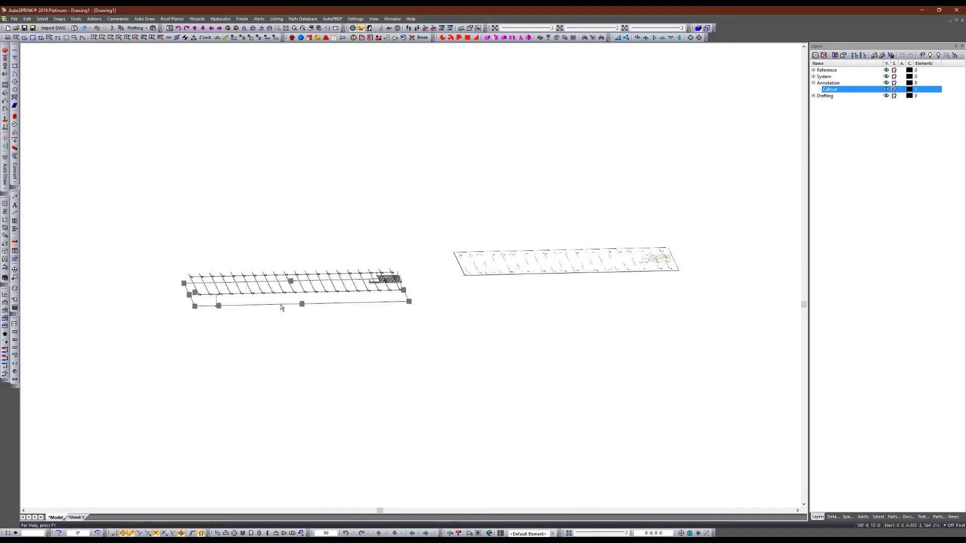
pyautogui.scroll(3, 258, 328)
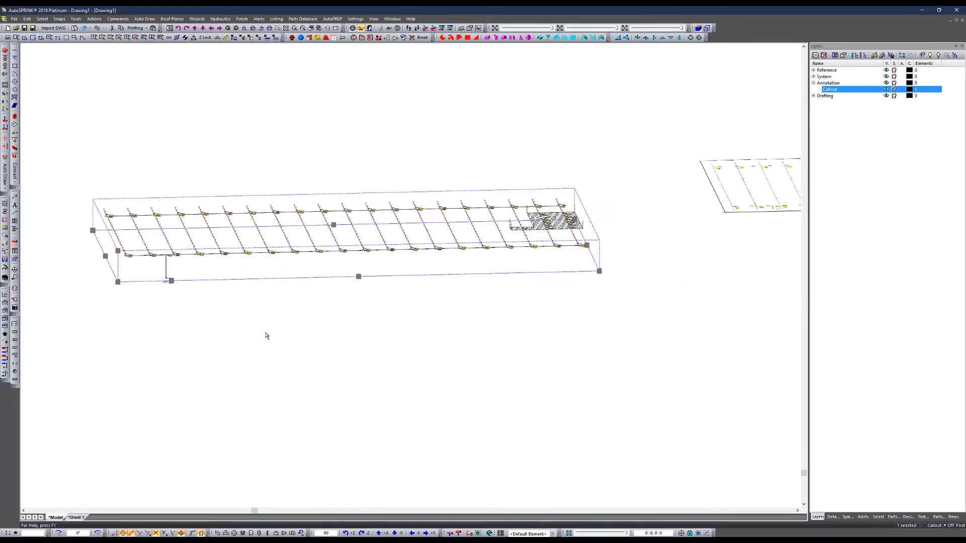
pyautogui.moveTo(266, 335)
pyautogui.keyDown('ctrl'); pyautogui.mouseDown(button='middle')
pyautogui.moveTo(265, 327)
pyautogui.moveTo(261, 349)
pyautogui.moveTo(271, 355)
pyautogui.moveTo(268, 335)
pyautogui.mouseUp(button='middle'); pyautogui.keyUp('ctrl')
pyautogui.keyDown('shift'); pyautogui.moveTo(328, 362); pyautogui.dragTo(261, 308, button='middle'); pyautogui.keyUp('shift')
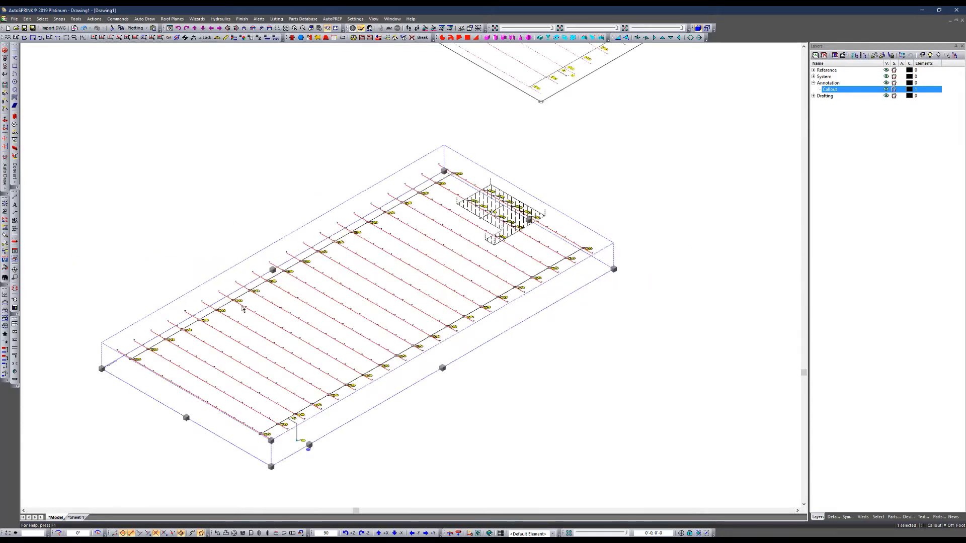
pyautogui.scroll(-3, 241, 309)
pyautogui.scroll(2, 360, 336)
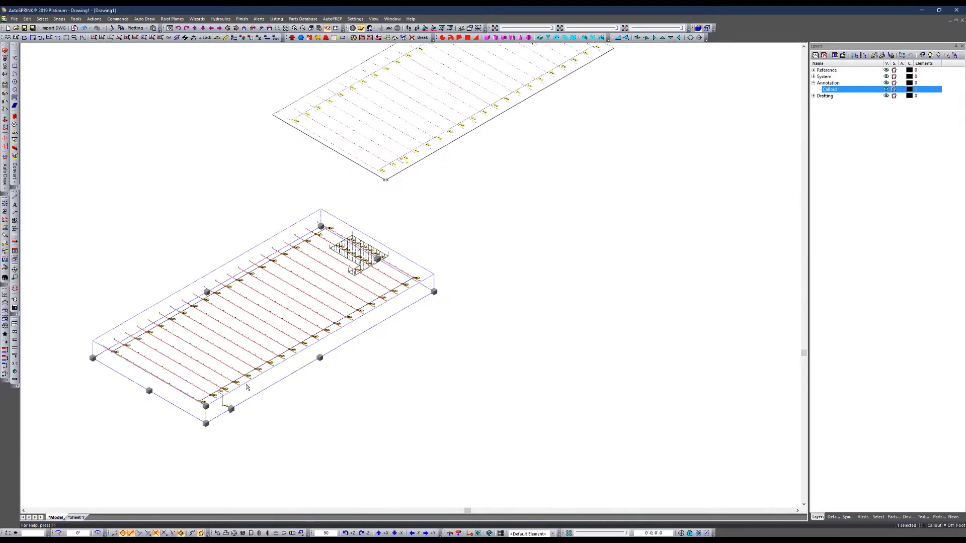
pyautogui.scroll(-2, 249, 387)
pyautogui.scroll(2, 272, 343)
pyautogui.keyDown('ctrl'); pyautogui.moveTo(325, 374); pyautogui.dragTo(414, 257, button='middle'); pyautogui.keyUp('ctrl')
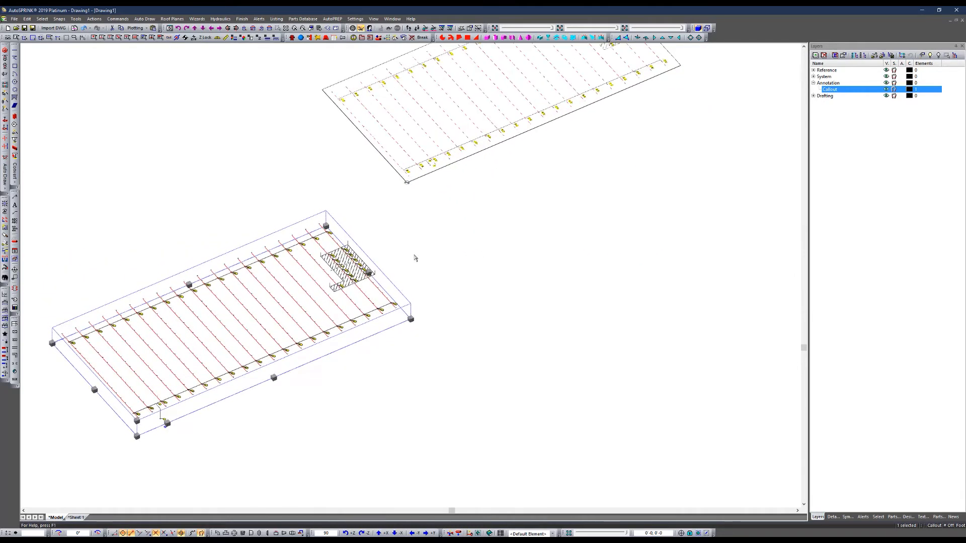
pyautogui.click(439, 171)
pyautogui.click(475, 305)
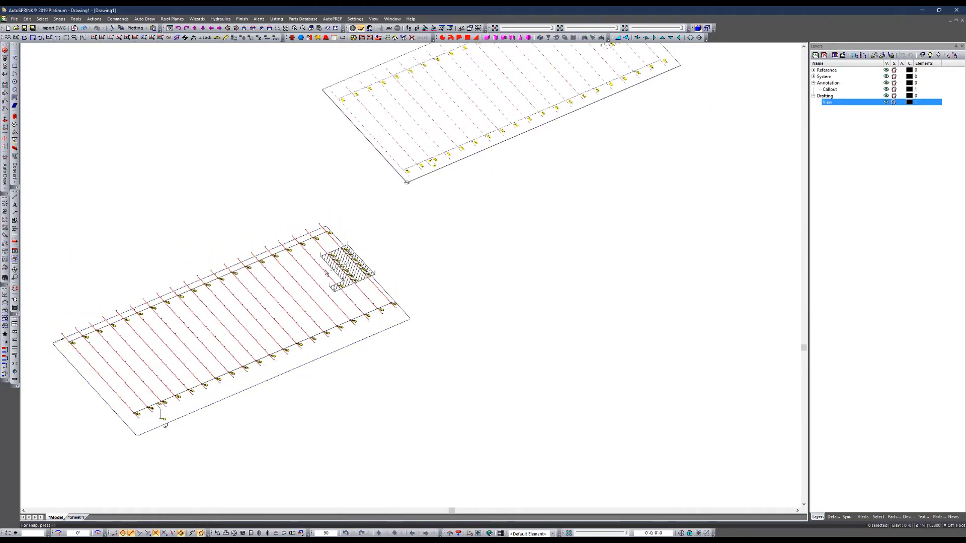
# Step: Raise the node tags along the remote area's second-to-last branch line above the rest of the system, and check them in 3D
pyautogui.scroll(4, 325, 271)
pyautogui.click(397, 230)
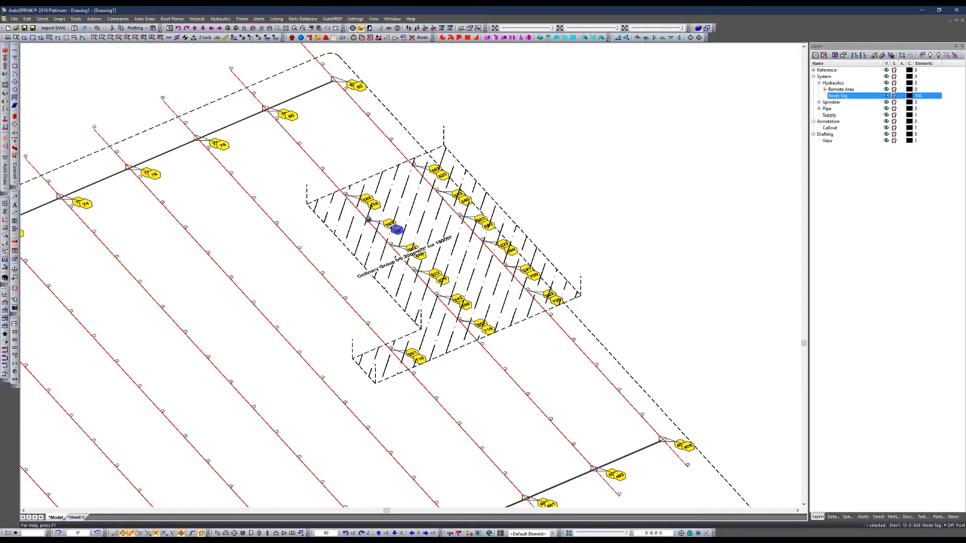
pyautogui.moveTo(518, 337)
pyautogui.keyDown('ctrl'); pyautogui.mouseDown(button='middle')
pyautogui.moveTo(491, 340)
pyautogui.moveTo(440, 407)
pyautogui.moveTo(430, 389)
pyautogui.mouseUp(button='middle'); pyautogui.keyUp('ctrl')
pyautogui.click(440, 407)
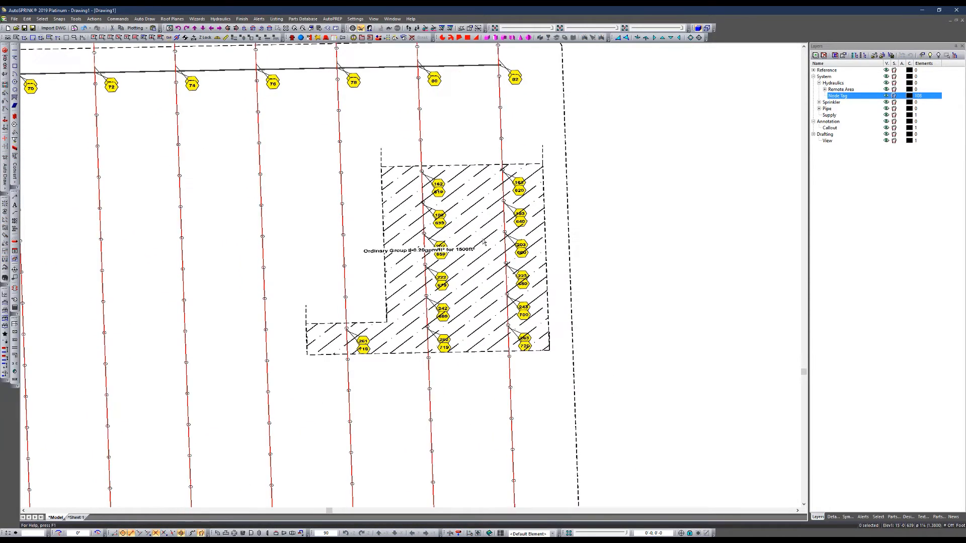
pyautogui.moveTo(464, 141); pyautogui.dragTo(436, 384)
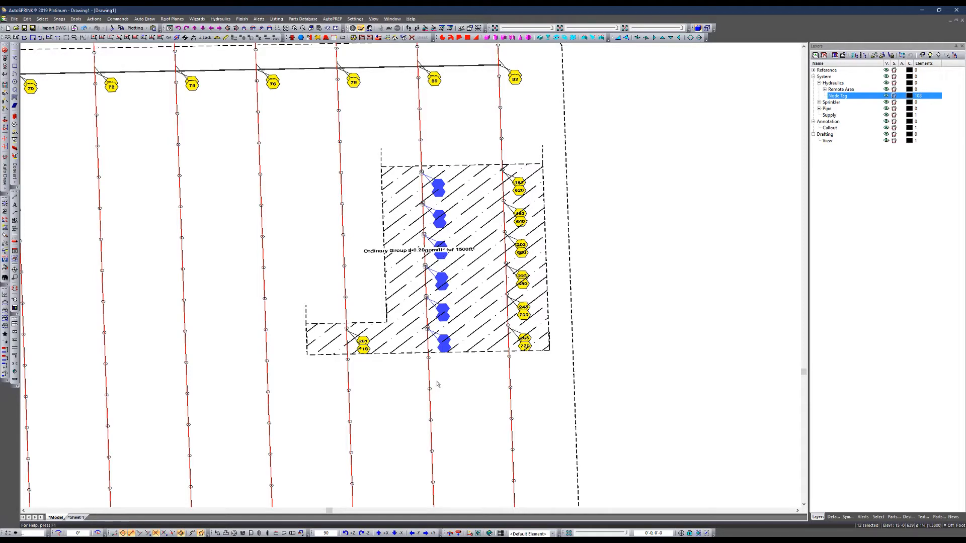
pyautogui.press('Up')
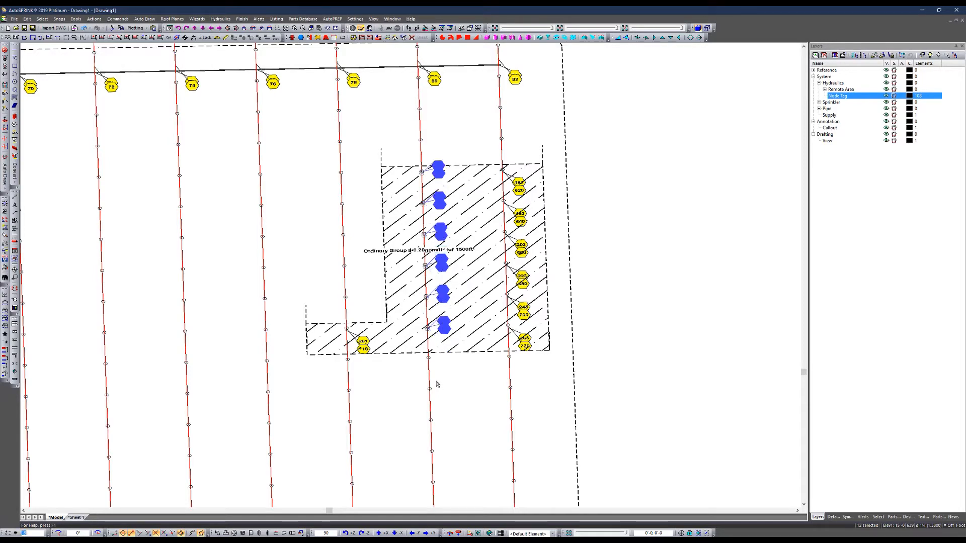
pyautogui.keyDown('shift'); pyautogui.moveTo(437, 385); pyautogui.dragTo(449, 356, button='middle'); pyautogui.keyUp('shift')
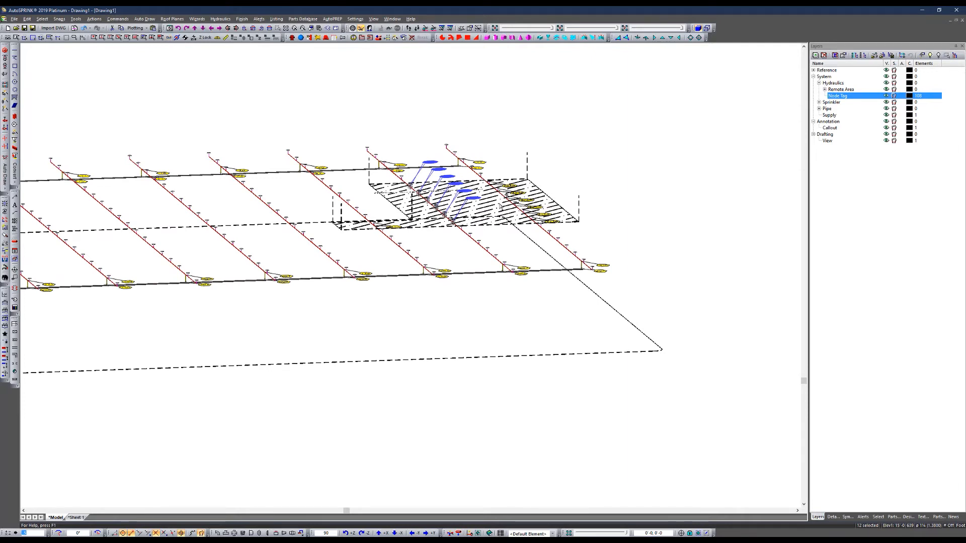
pyautogui.keyDown('shift'); pyautogui.moveTo(516, 303); pyautogui.dragTo(516, 301, button='middle'); pyautogui.keyUp('shift')
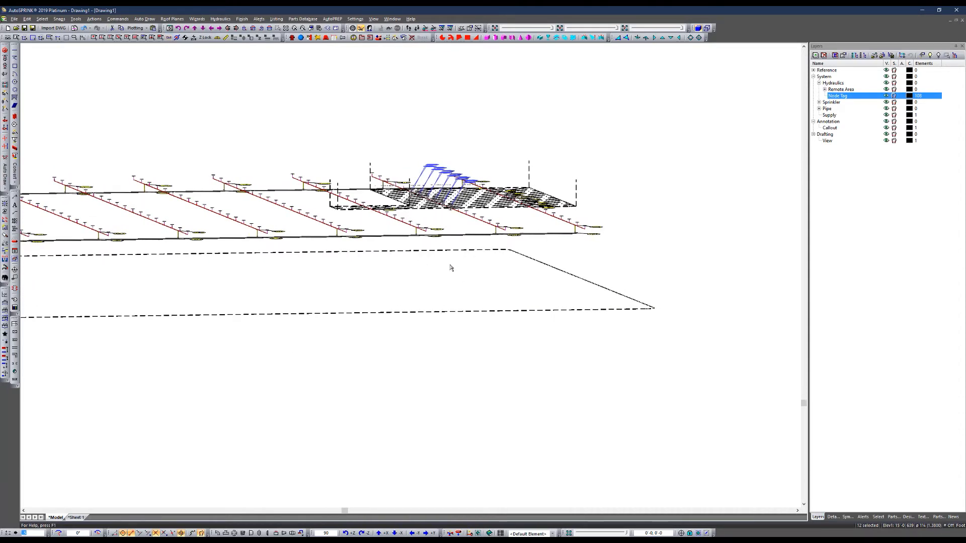
# Step: Show the model in side elevation and select the callout to compare its upper limit with the raised node tags
pyautogui.click(602, 312)
pyautogui.keyDown('shift'); pyautogui.moveTo(498, 338); pyautogui.dragTo(494, 334, button='middle'); pyautogui.keyUp('shift')
pyautogui.rightClick(494, 334)
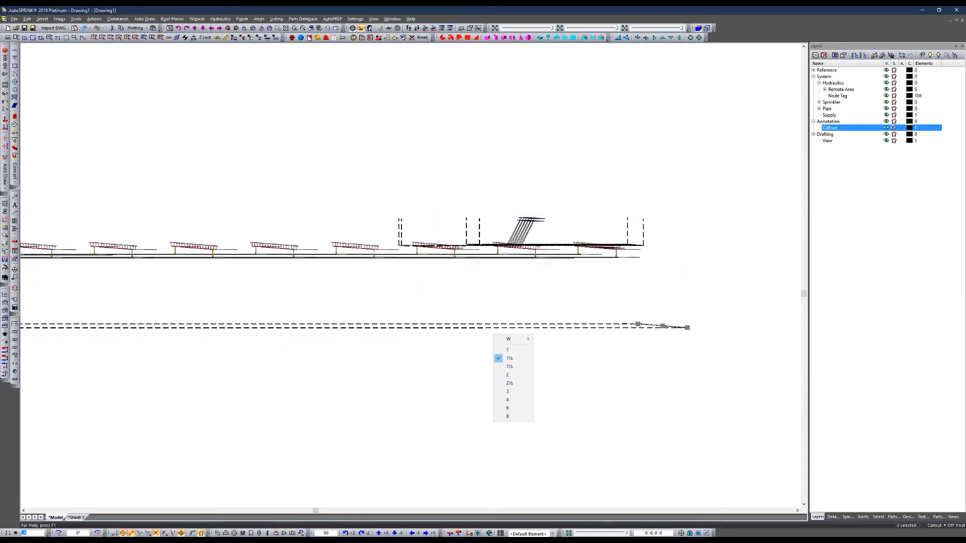
pyautogui.press('Escape')
pyautogui.click(252, 28)
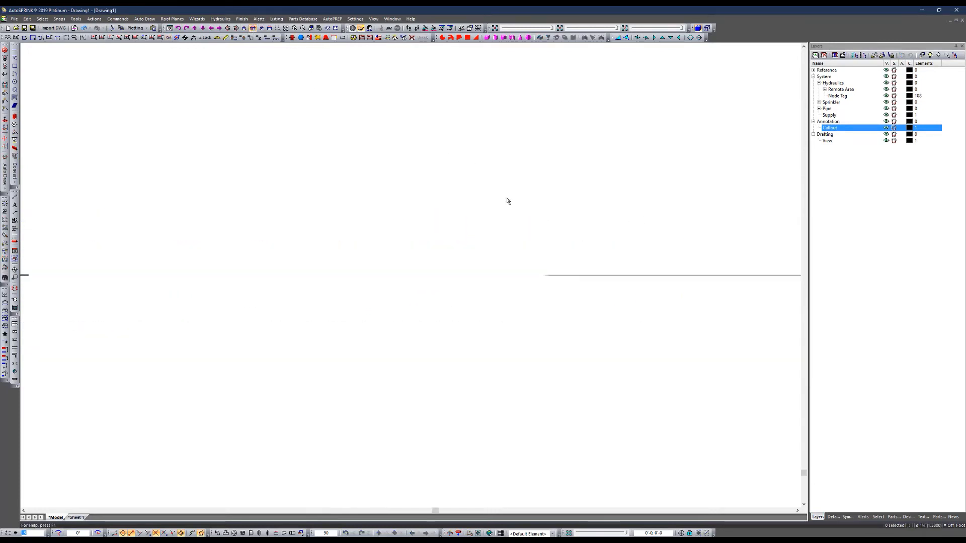
pyautogui.scroll(-4, 239, 269)
pyautogui.scroll(5, 151, 225)
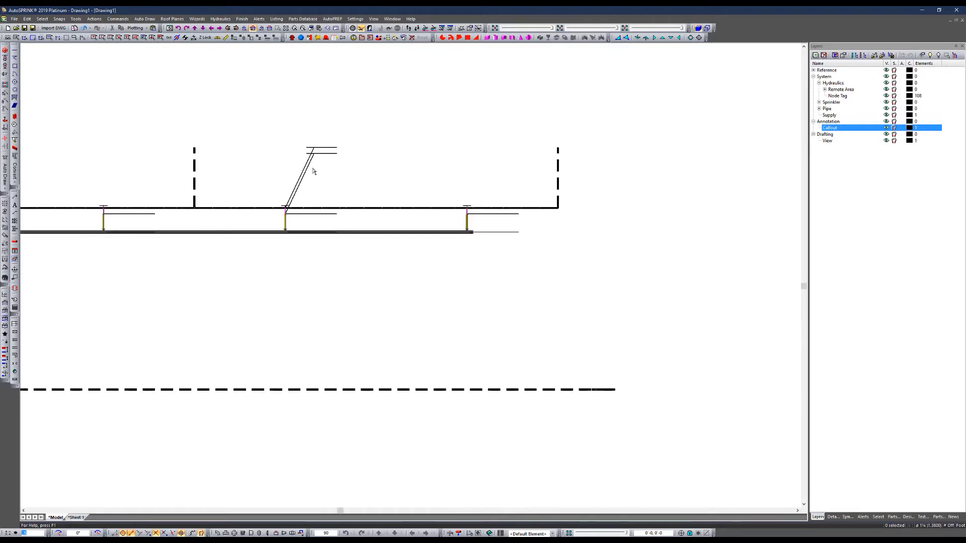
pyautogui.click(459, 395)
pyautogui.scroll(3, 321, 156)
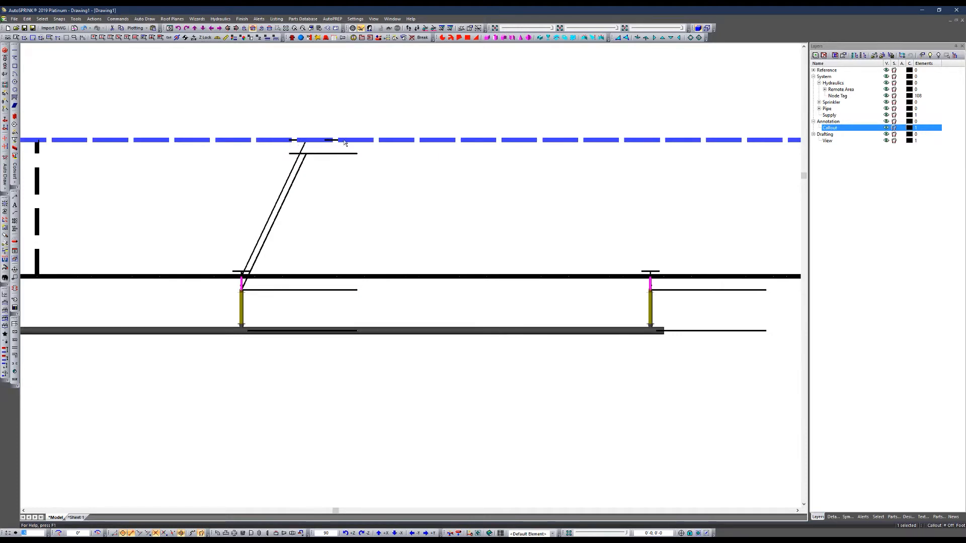
pyautogui.scroll(-6, 346, 143)
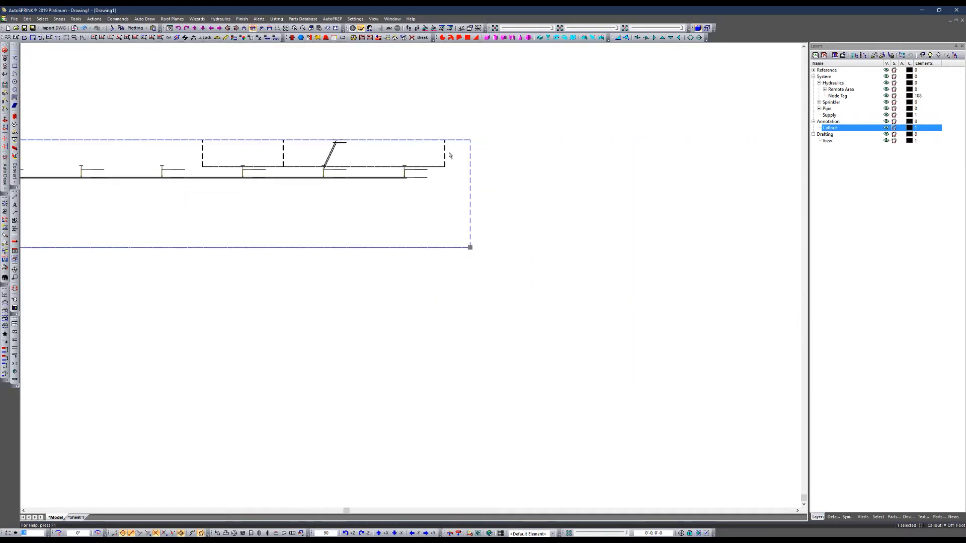
# Step: Inspect the callout's height in its properties and select the raised node tag at the callout's upper edge
pyautogui.doubleClick(473, 212)
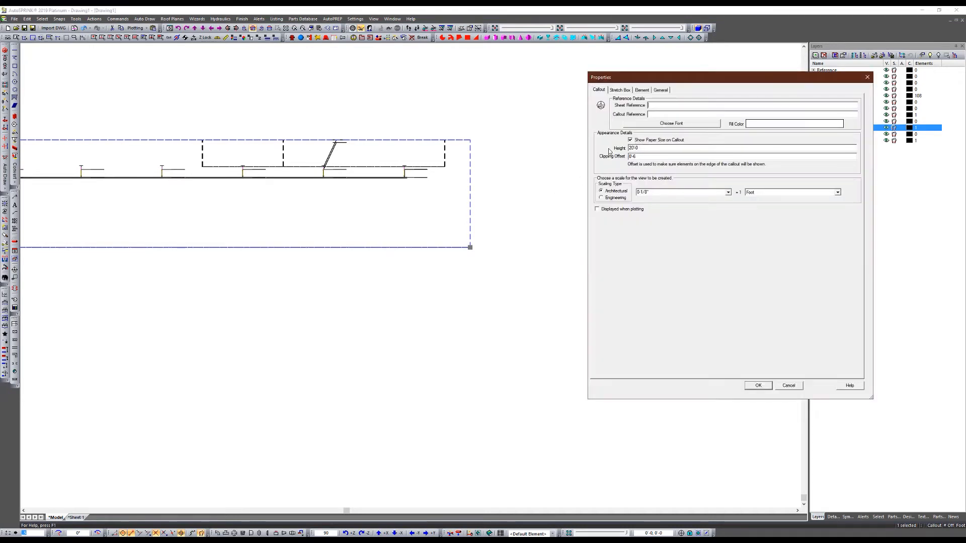
pyautogui.click(788, 386)
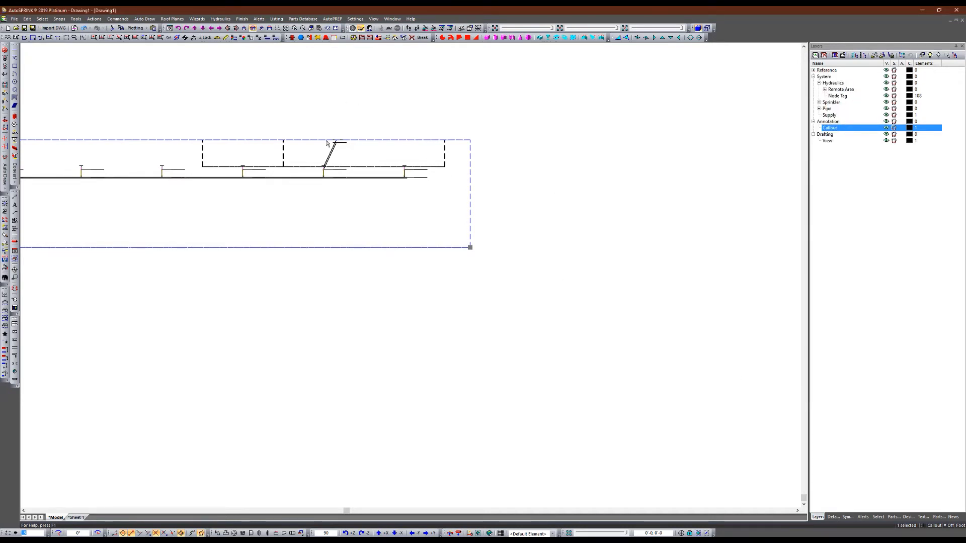
pyautogui.scroll(4, 326, 143)
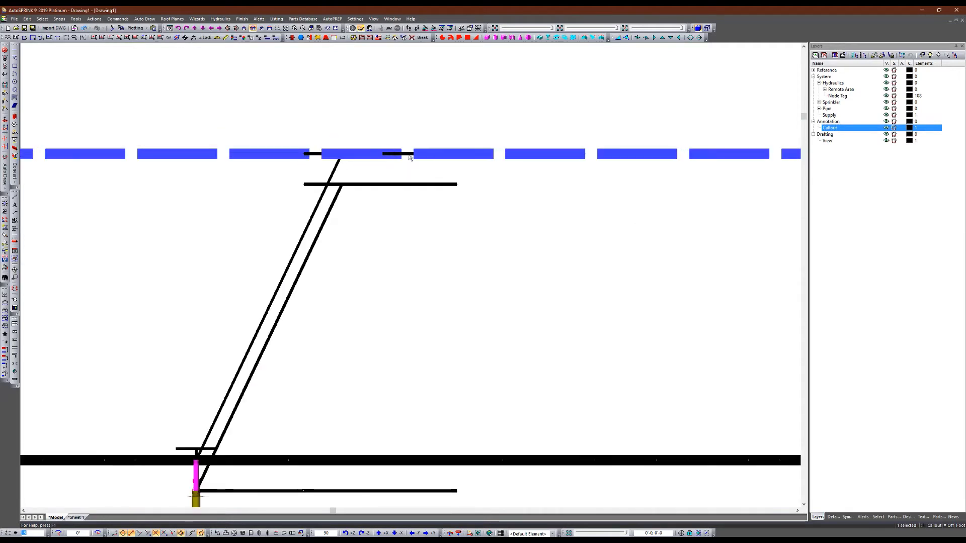
pyautogui.click(410, 158)
pyautogui.scroll(-3, 410, 158)
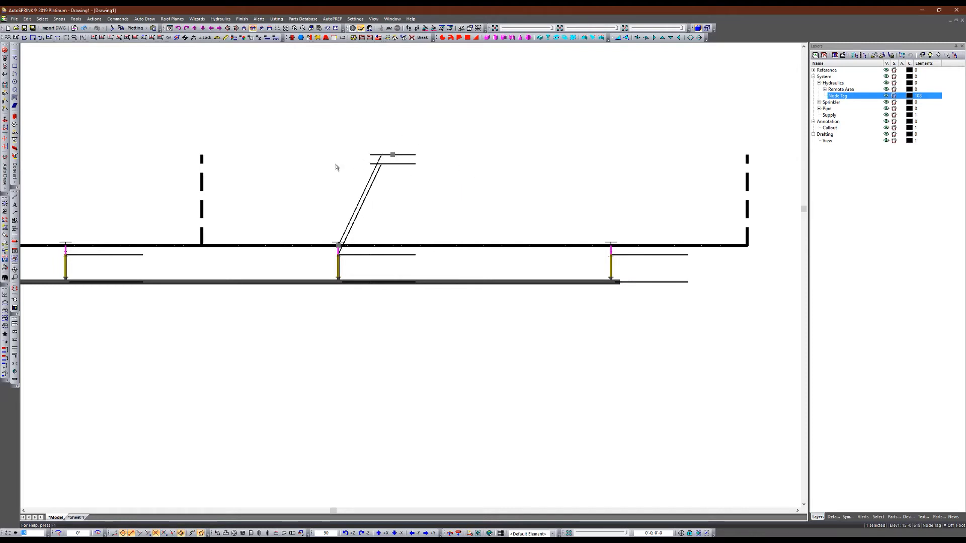
# Step: Return to plan view and compare the remote area's raised node tags in the model with those in the callout view
pyautogui.hotkey('ctrl', 'Home')
pyautogui.scroll(-10, 401, 170)
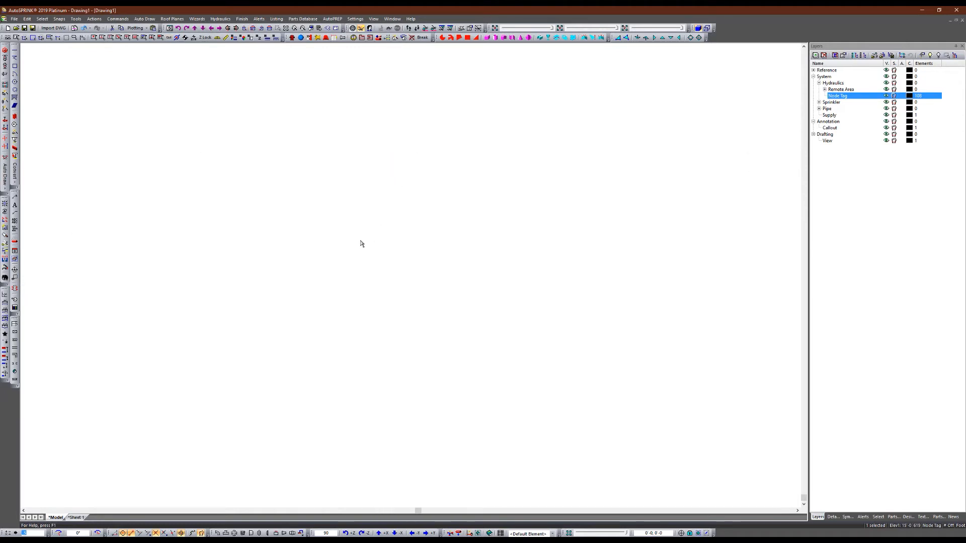
pyautogui.scroll(8, 341, 357)
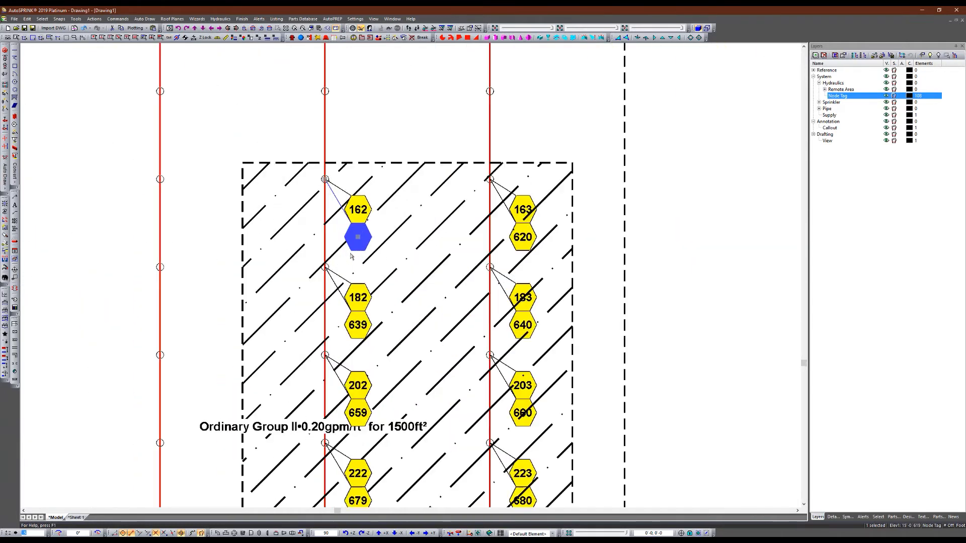
pyautogui.click(332, 252)
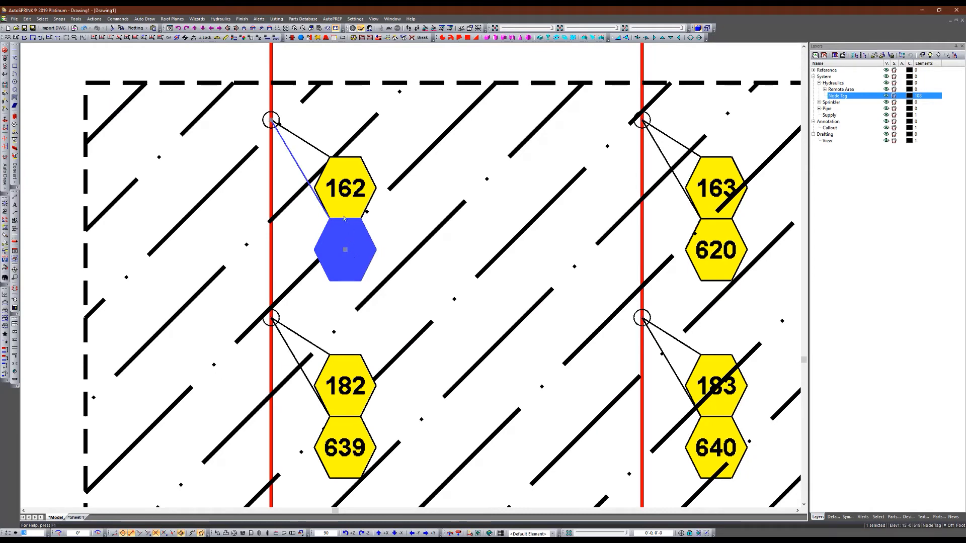
pyautogui.scroll(-4, 332, 254)
pyautogui.scroll(2, 333, 306)
pyautogui.click(333, 306)
pyautogui.scroll(-3, 322, 181)
pyautogui.scroll(3, 317, 267)
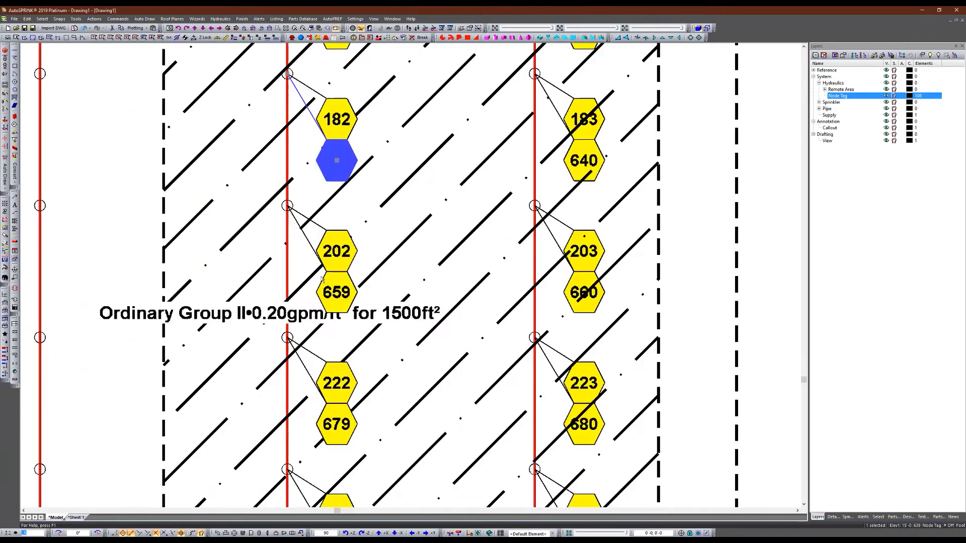
pyautogui.click(334, 286)
pyautogui.scroll(-3, 220, 291)
pyautogui.scroll(-4, 262, 308)
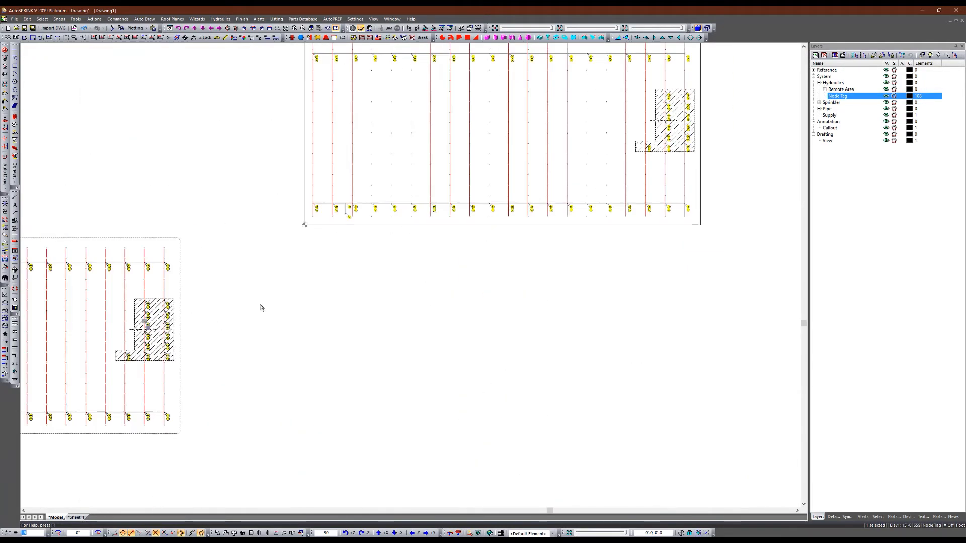
pyautogui.scroll(4, 656, 106)
pyautogui.scroll(-2, 644, 122)
pyautogui.scroll(2, 635, 133)
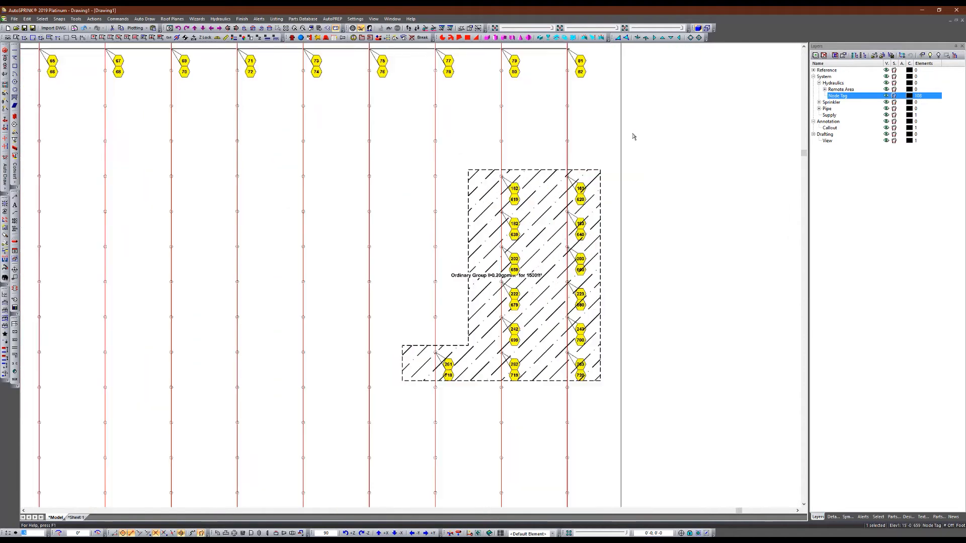
# Step: Try to refresh the callout view by reapplying its link to the callout in the view's properties
pyautogui.doubleClick(622, 150)
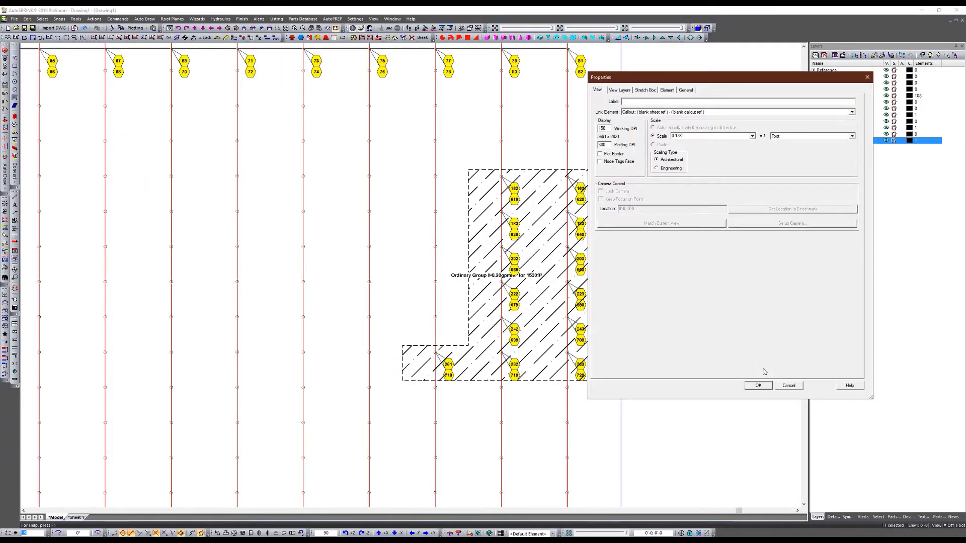
pyautogui.click(758, 386)
pyautogui.click(674, 214)
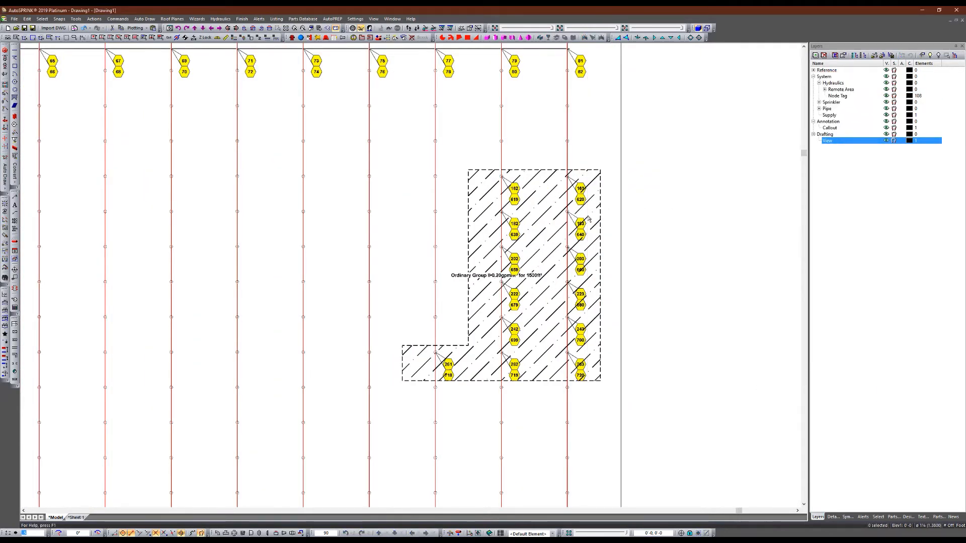
pyautogui.doubleClick(621, 260)
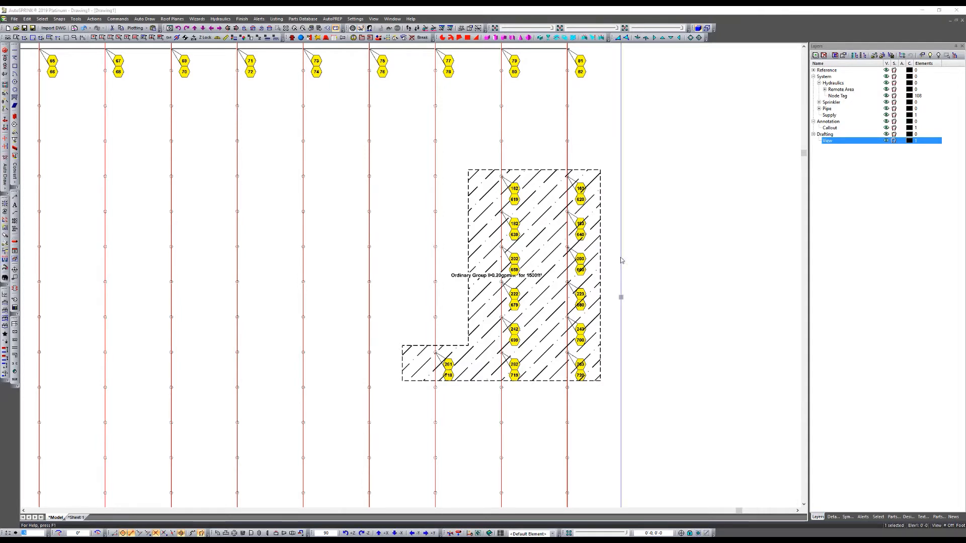
pyautogui.click(708, 113)
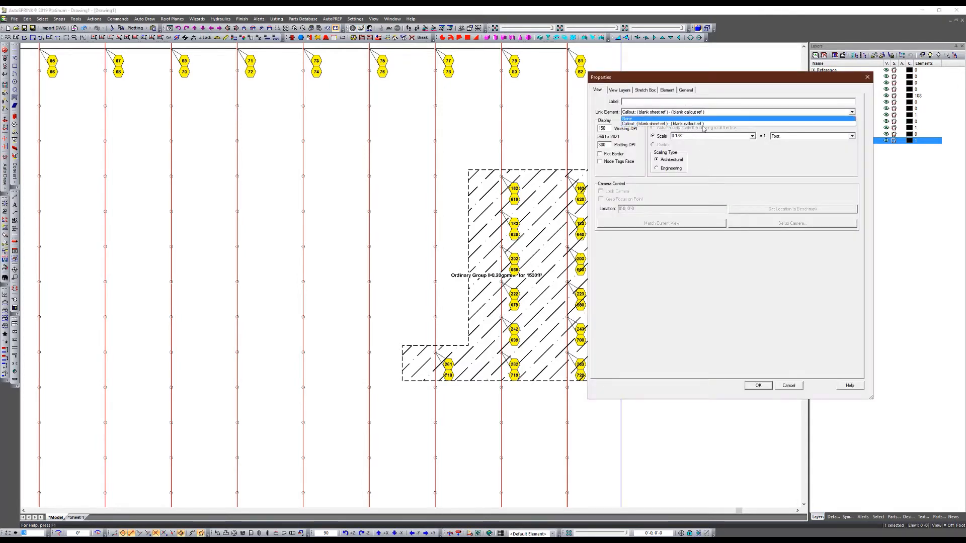
pyautogui.click(669, 126)
pyautogui.click(758, 386)
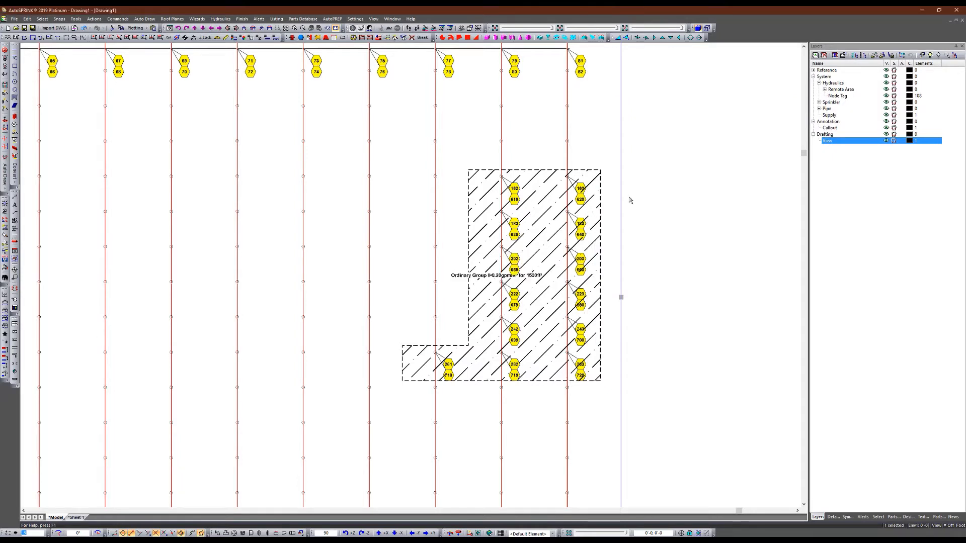
# Step: Delete the callout view and place a new square view in the empty area beyond the callout's upper corner
pyautogui.press('Escape')
pyautogui.click(621, 317)
pyautogui.press('Delete')
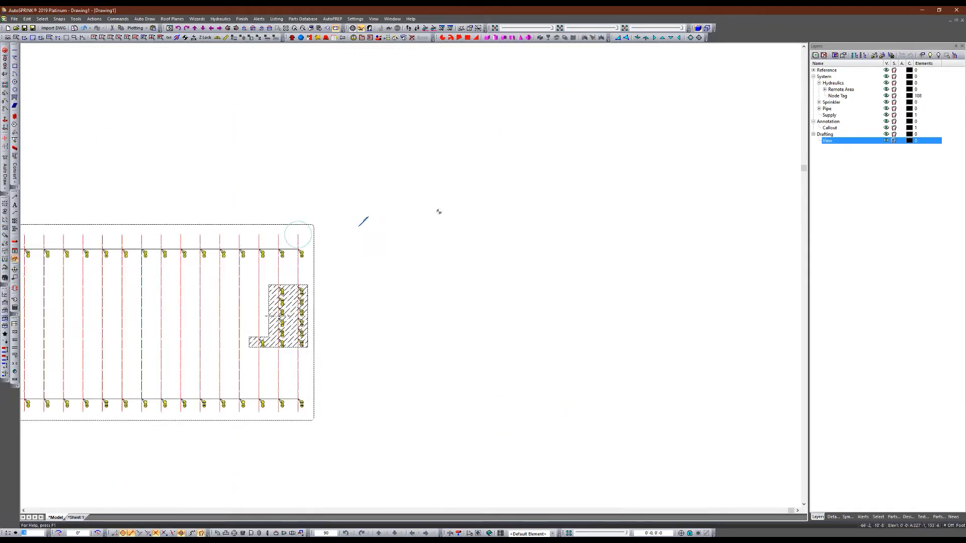
pyautogui.click(366, 229)
pyautogui.click(478, 126)
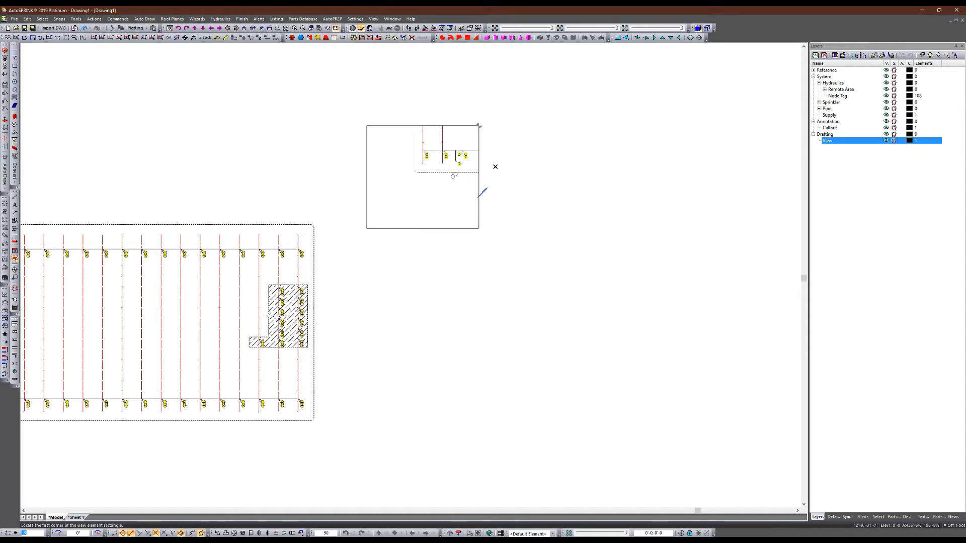
# Step: Link the new view to the callout and check the remote area's node tags in it
pyautogui.doubleClick(482, 153)
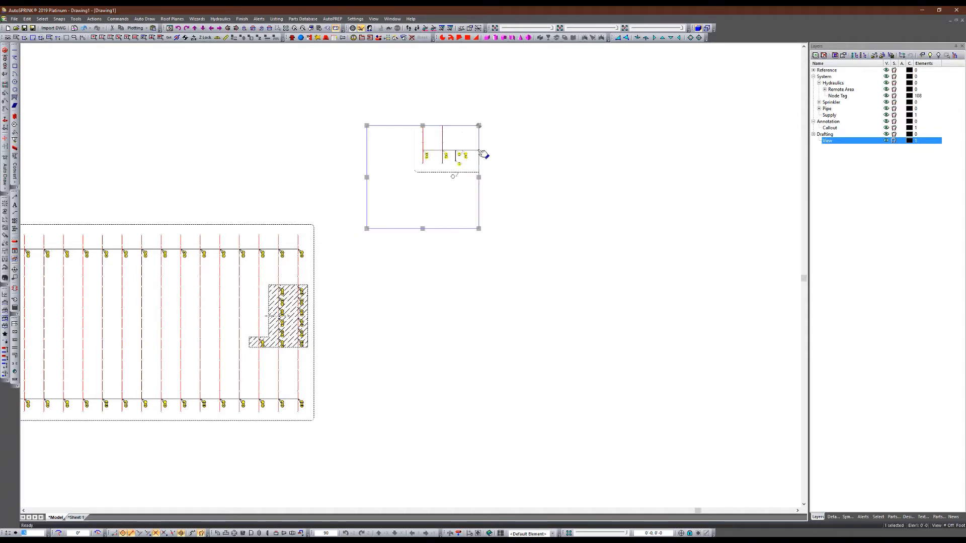
pyautogui.click(665, 113)
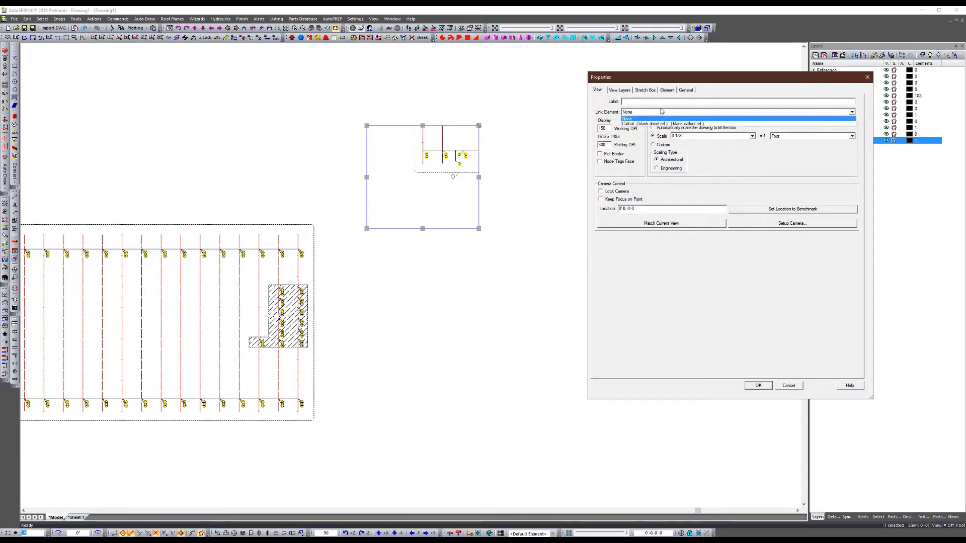
pyautogui.click(643, 120)
pyautogui.click(758, 385)
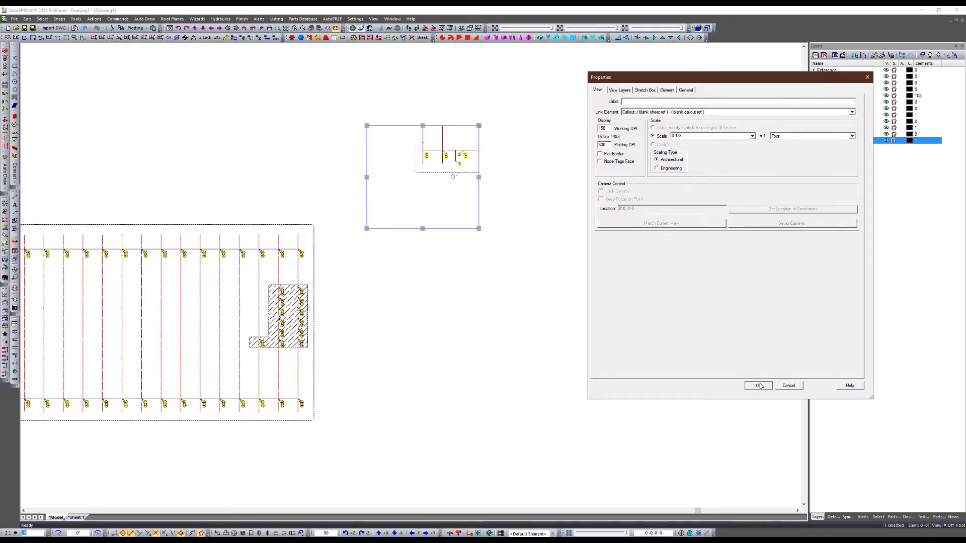
pyautogui.click(686, 281)
pyautogui.scroll(5, 740, 101)
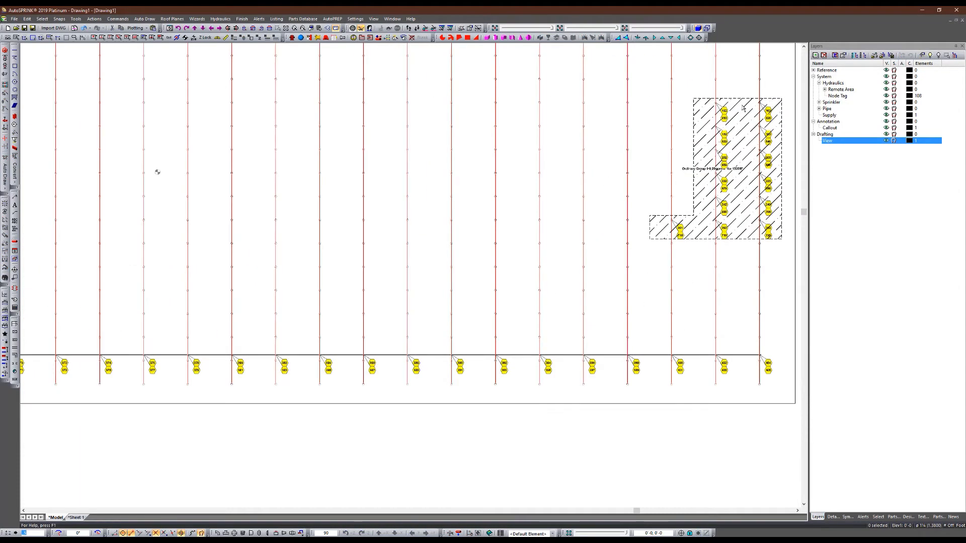
pyautogui.scroll(-2, 663, 210)
pyautogui.scroll(-4, 663, 209)
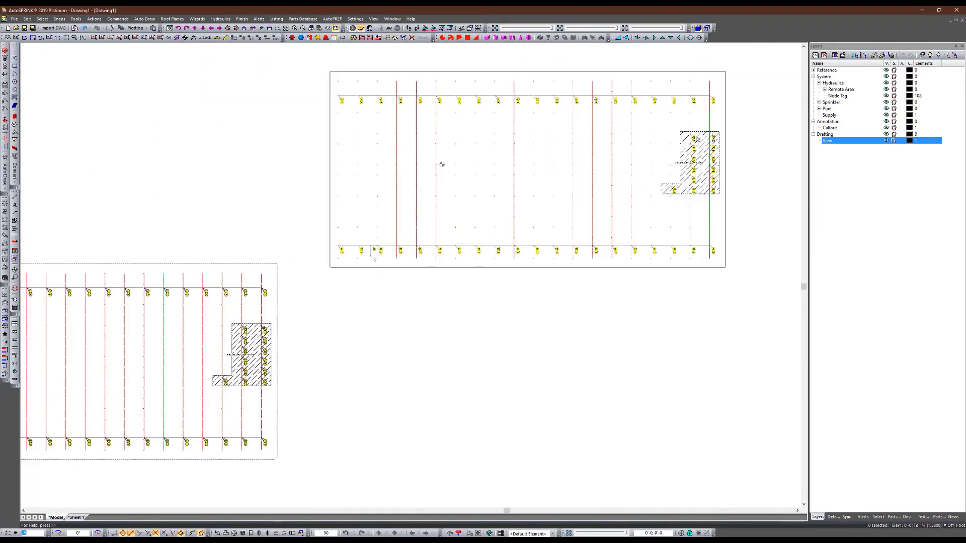
# Step: Raise the node tags on the remote area's second-to-last branch line further, above the callout's upper limit
pyautogui.scroll(5, 374, 258)
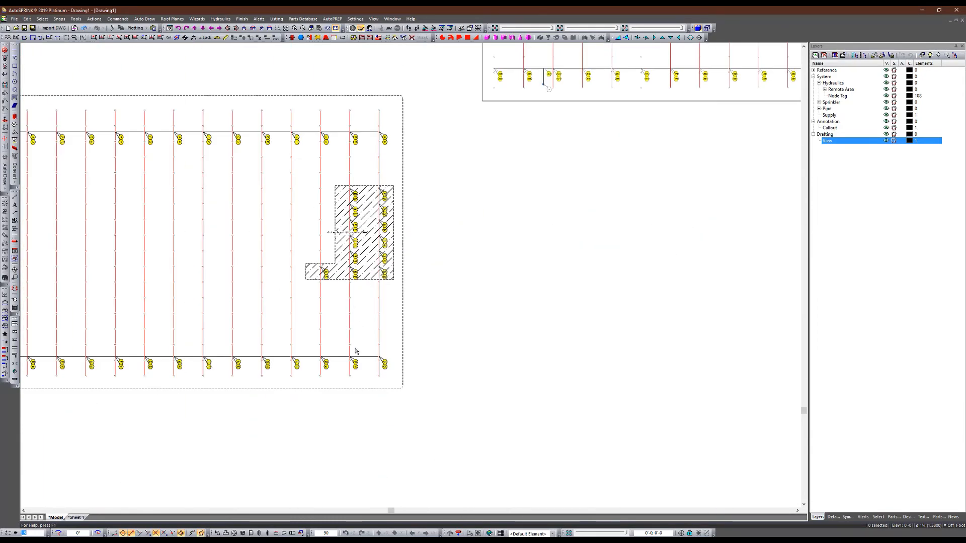
pyautogui.keyDown('shift'); pyautogui.moveTo(367, 378); pyautogui.dragTo(381, 271, button='middle'); pyautogui.keyUp('shift')
pyautogui.scroll(5, 381, 270)
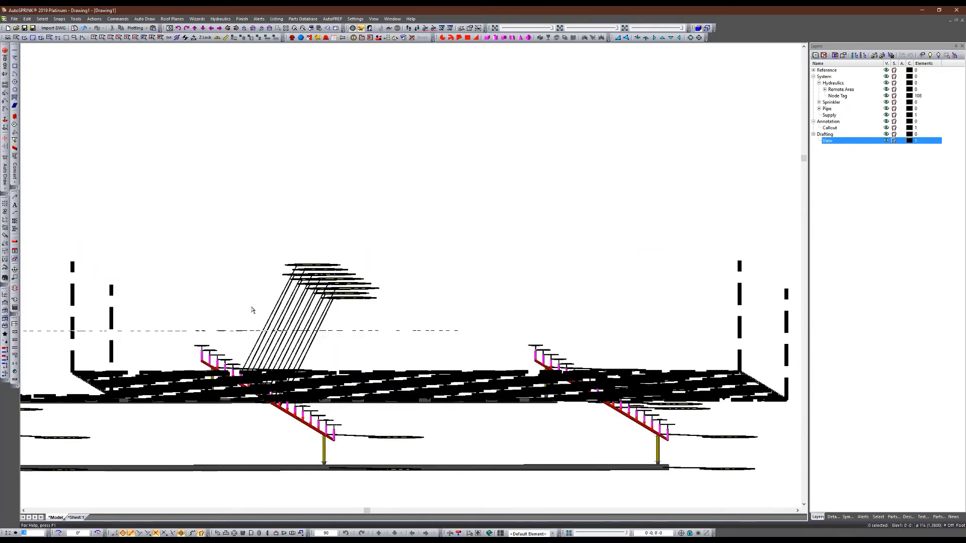
pyautogui.click(253, 311)
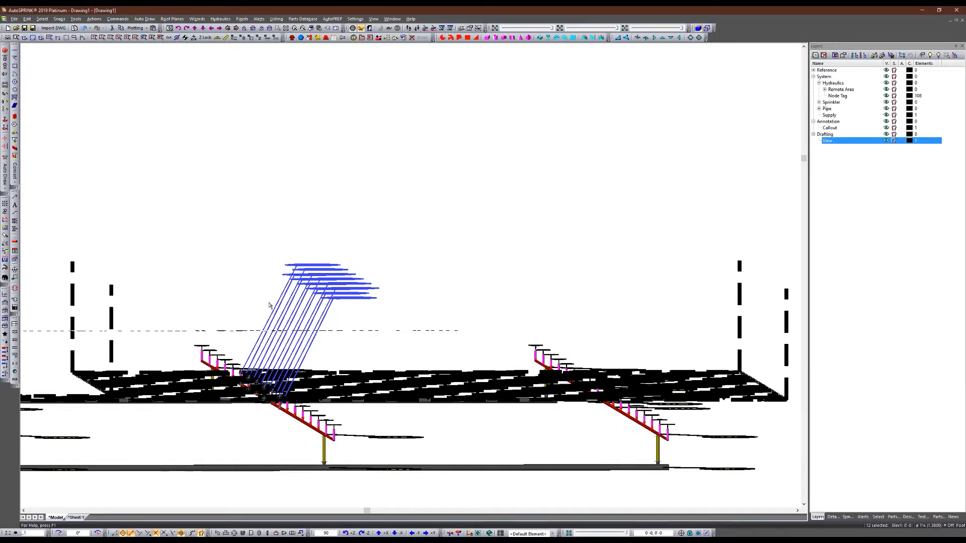
pyautogui.press('pageup')
# Step: Select the callout and show the model in side elevation to compare its upper limit with the newly raised node tags
pyautogui.scroll(-5, 367, 129)
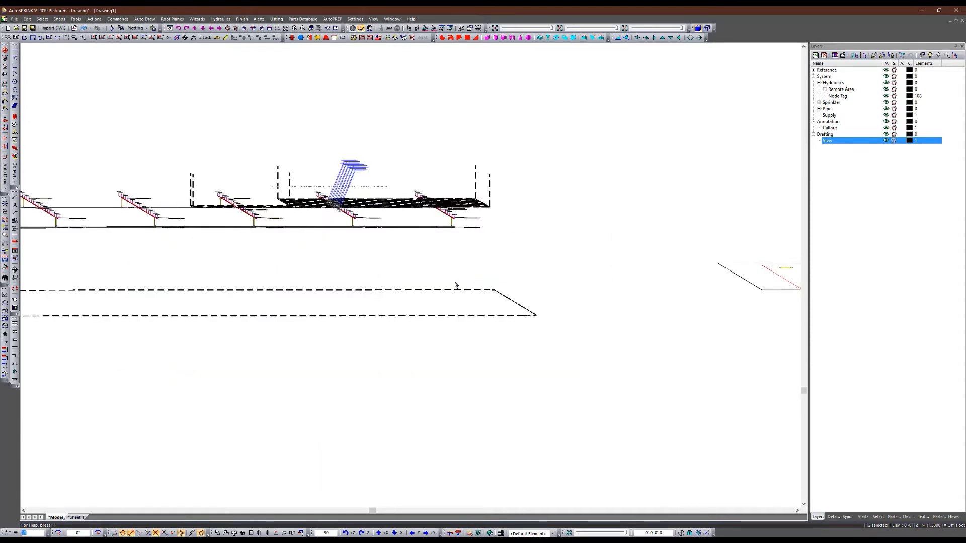
pyautogui.click(492, 317)
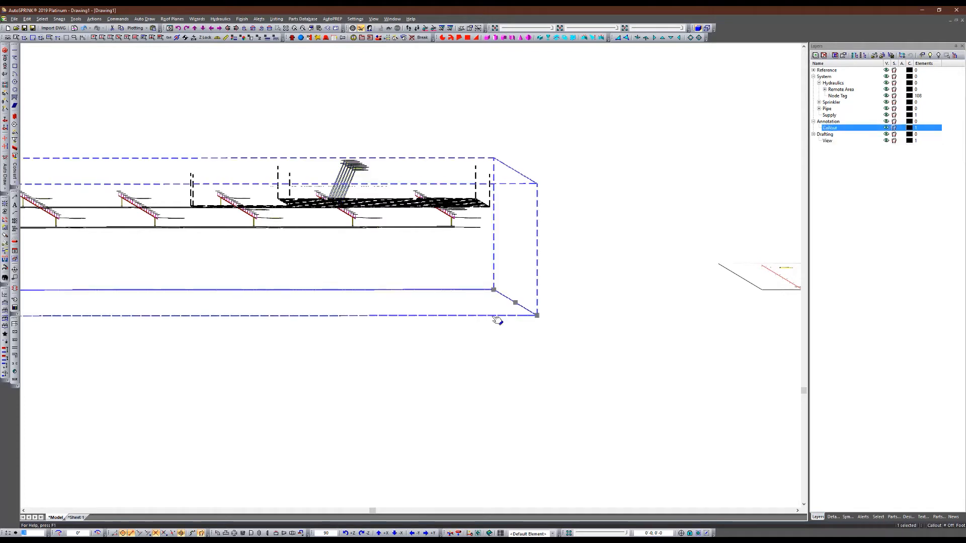
pyautogui.press('Right')
pyautogui.press('Right')
pyautogui.press('Right')
pyautogui.press('Down')
pyautogui.press('Right')
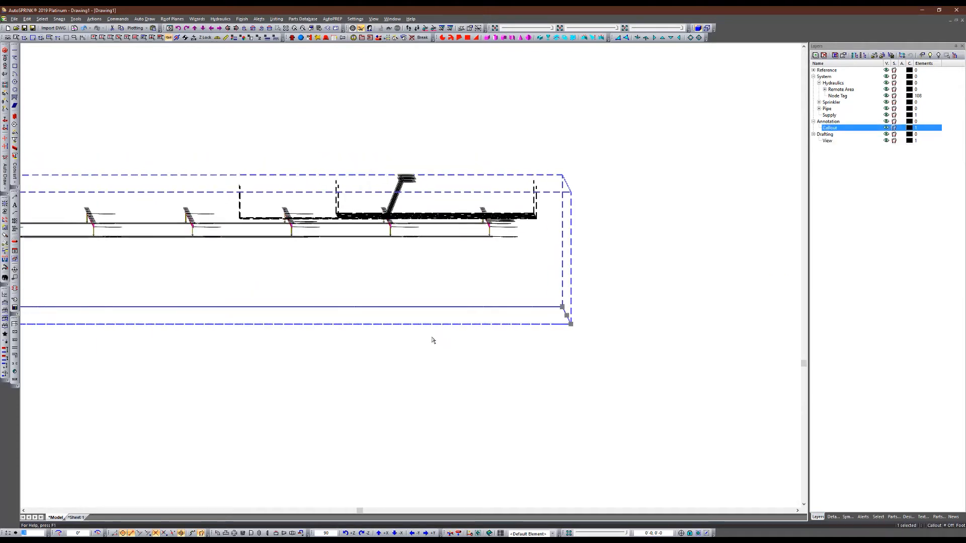
pyautogui.rightClick(431, 336)
pyautogui.click(342, 95)
pyautogui.click(472, 325)
pyautogui.click(253, 28)
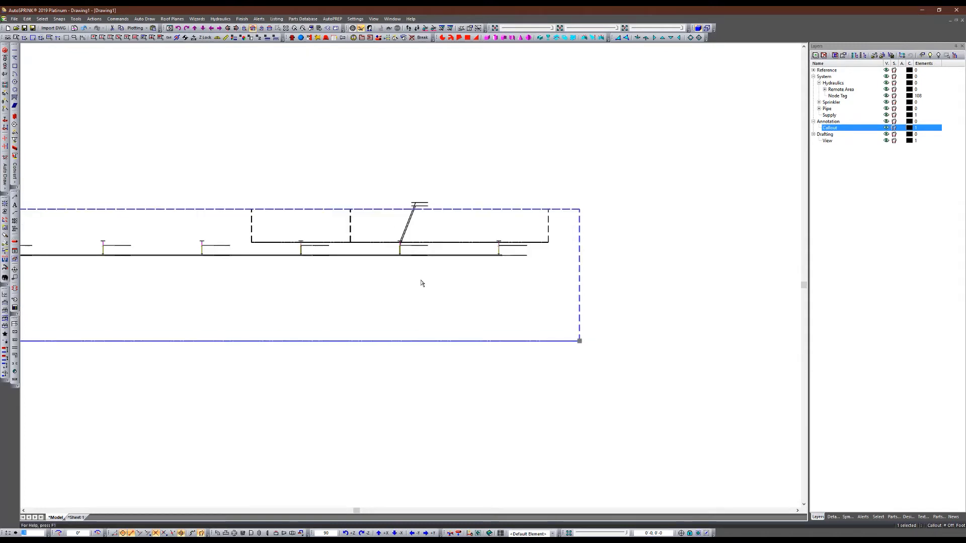
pyautogui.scroll(2, 426, 203)
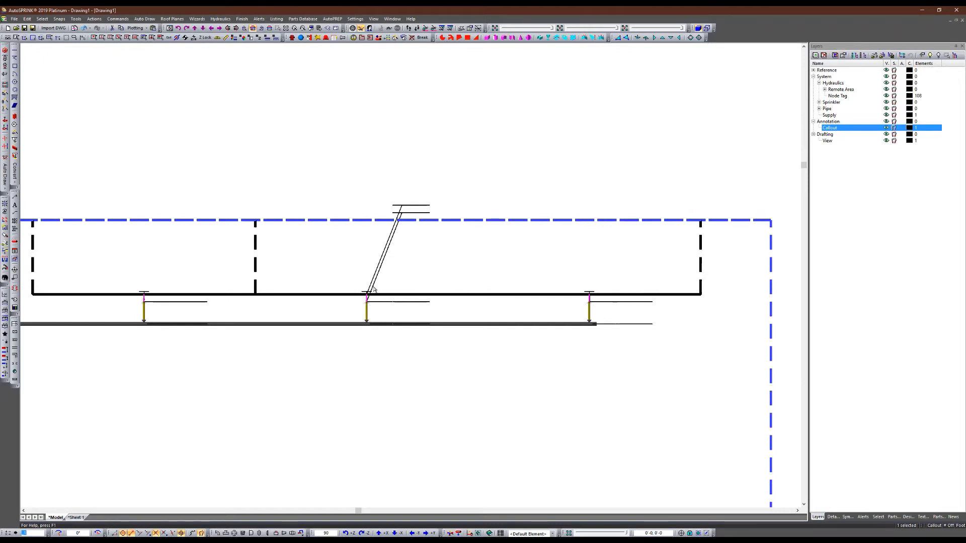
pyautogui.scroll(-3, 272, 249)
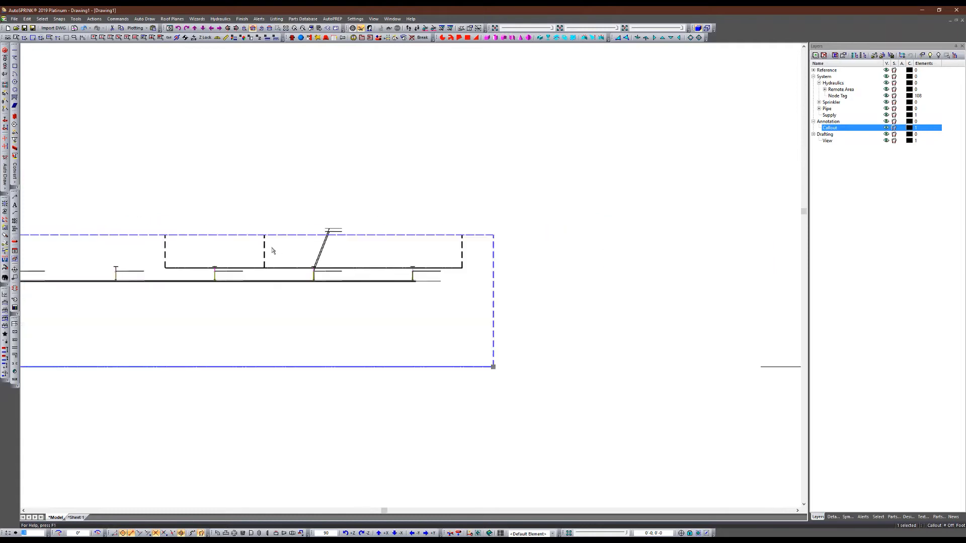
# Step: Return to plan view and examine which of the remote area's node tags the callout view shows
pyautogui.press('Home')
pyautogui.scroll(-5, 280, 301)
pyautogui.scroll(4, 471, 197)
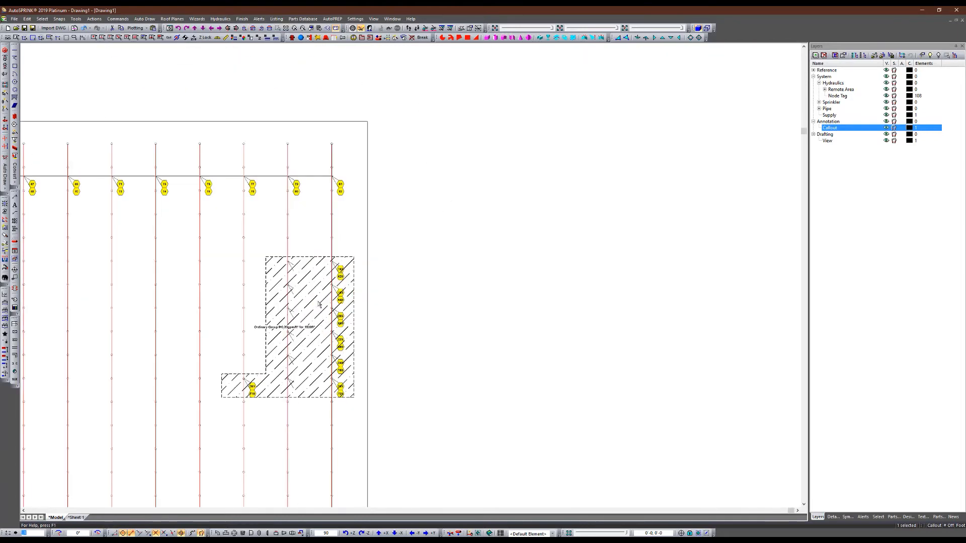
pyautogui.scroll(2, 274, 341)
pyautogui.scroll(2, 299, 269)
pyautogui.scroll(-3, 422, 249)
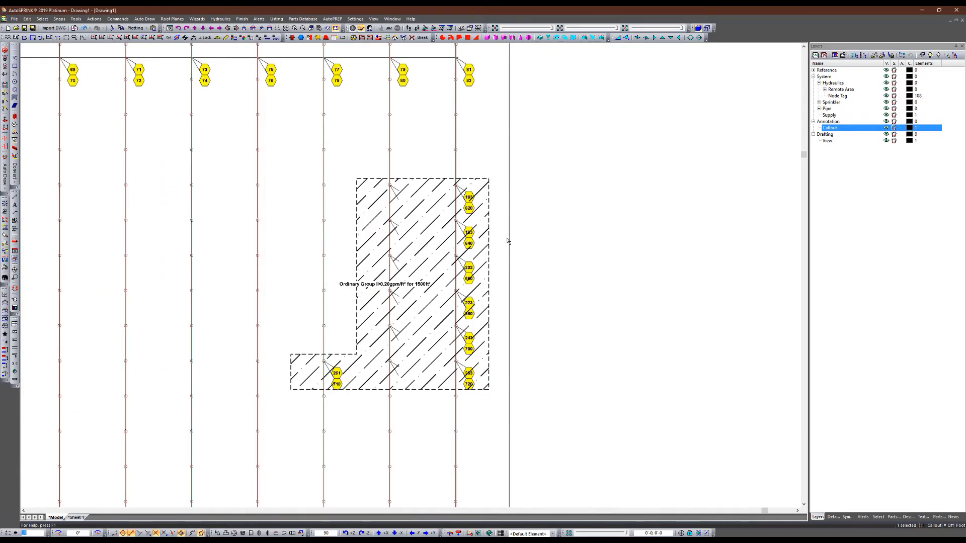
pyautogui.click(510, 241)
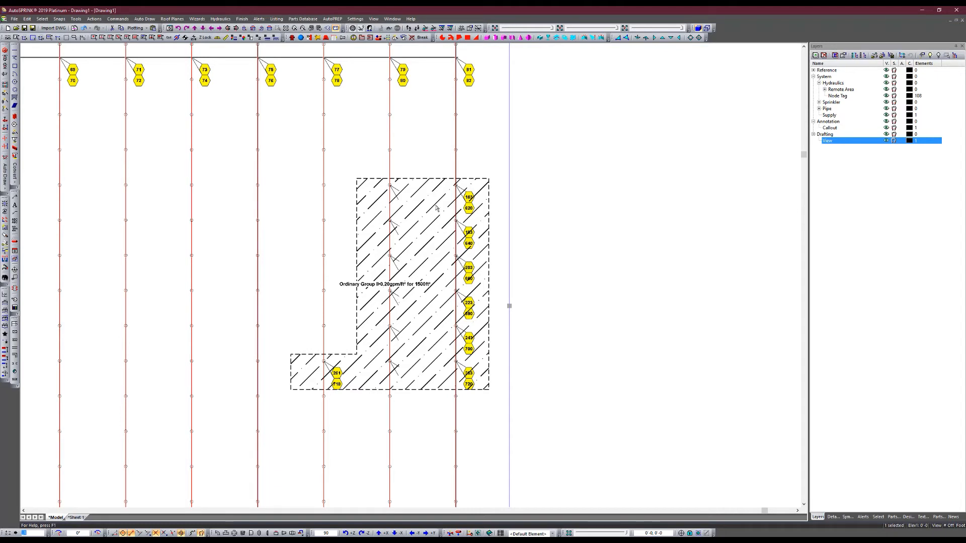
pyautogui.click(562, 225)
# Step: Orbit to a near-side view, select the callout and examine the raised node tags against its upper edge and height grip
pyautogui.scroll(-5, 656, 165)
pyautogui.scroll(2, 412, 286)
pyautogui.moveTo(472, 359)
pyautogui.mouseDown(button='middle')
pyautogui.moveTo(474, 303)
pyautogui.moveTo(442, 284)
pyautogui.mouseUp(button='middle')
pyautogui.click(460, 294)
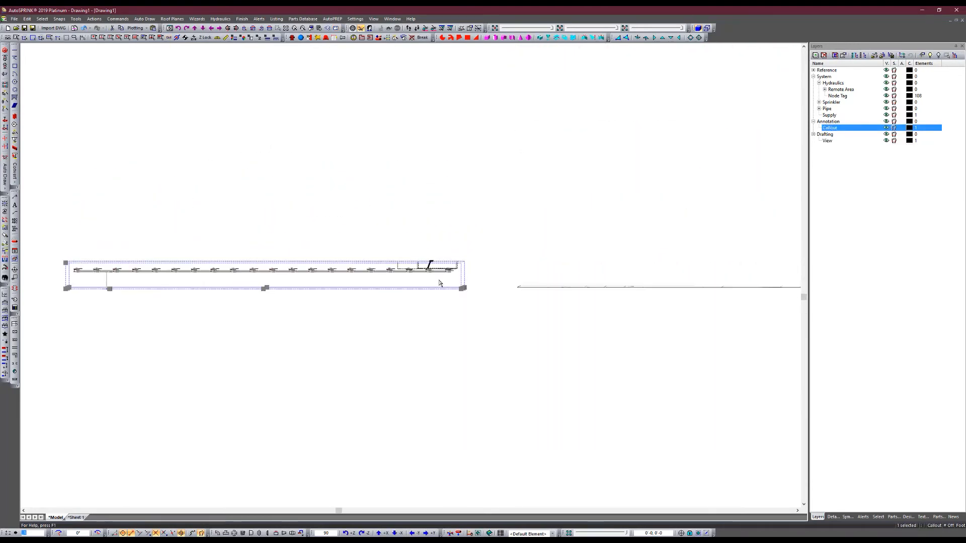
pyautogui.scroll(6, 439, 282)
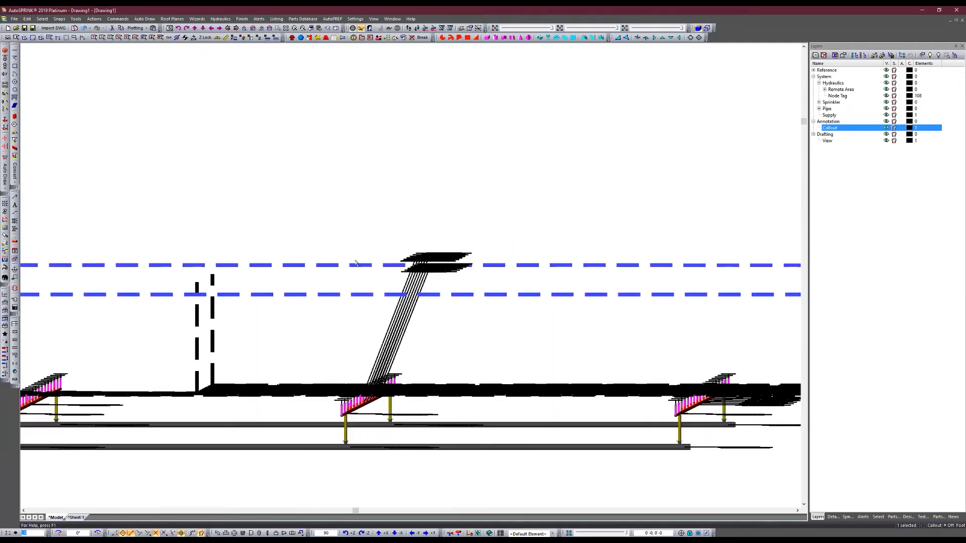
pyautogui.scroll(-5, 505, 233)
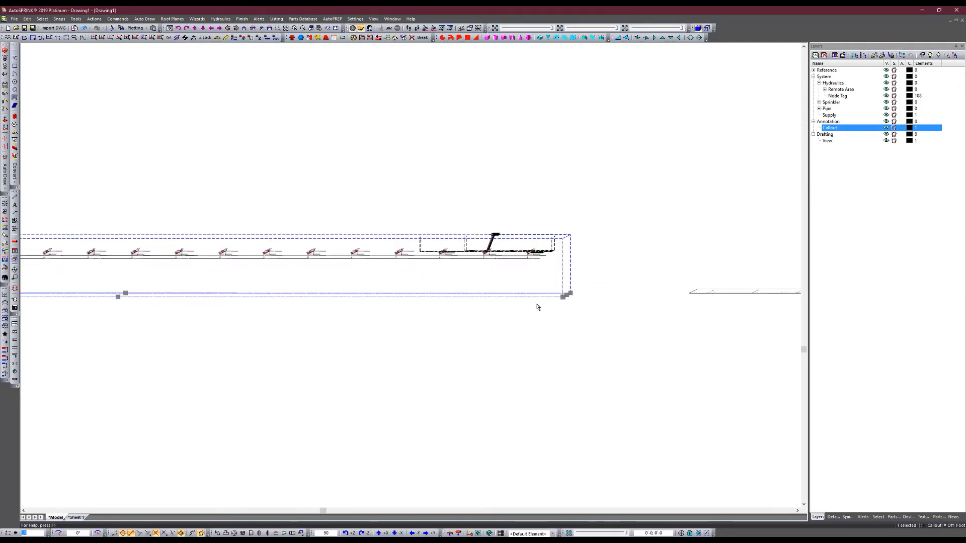
pyautogui.scroll(-2, 578, 270)
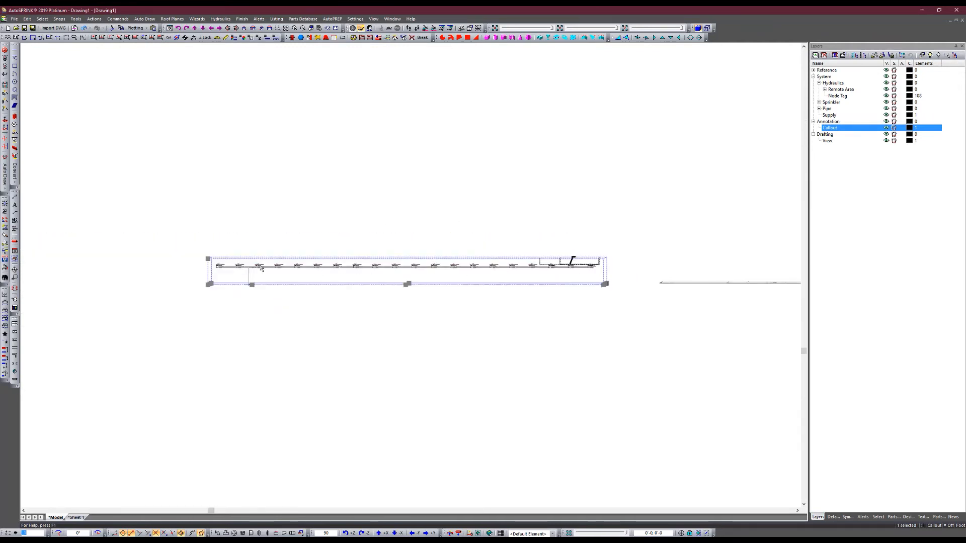
pyautogui.scroll(2, 222, 260)
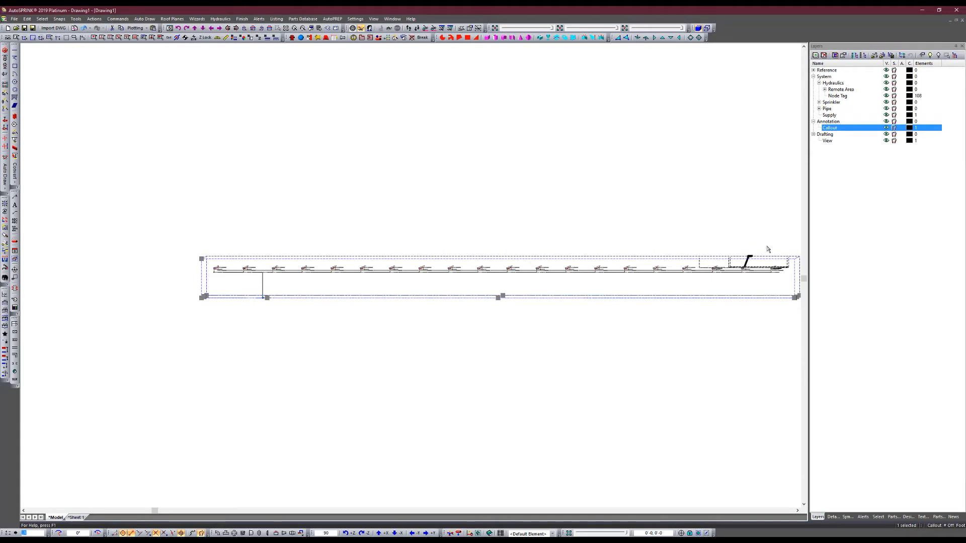
pyautogui.scroll(5, 761, 255)
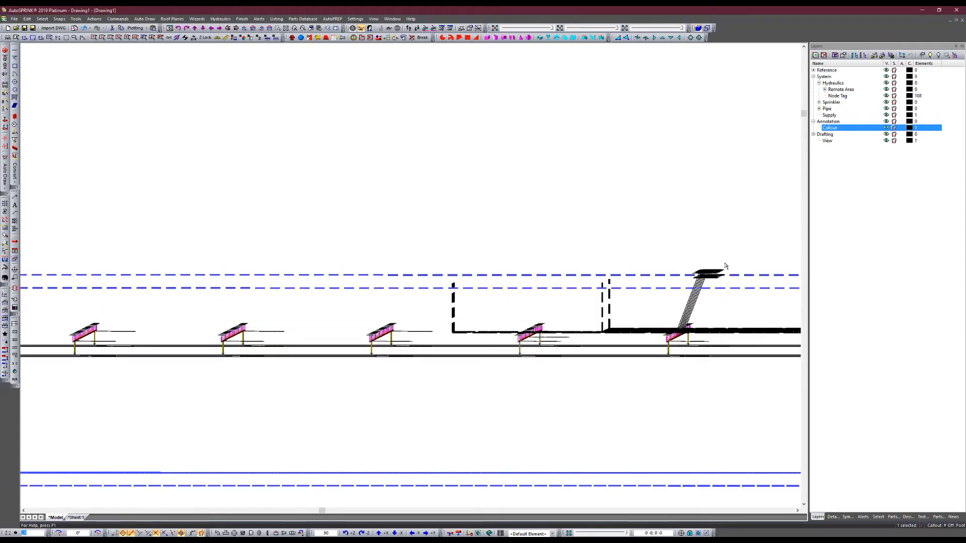
pyautogui.scroll(-3, 719, 270)
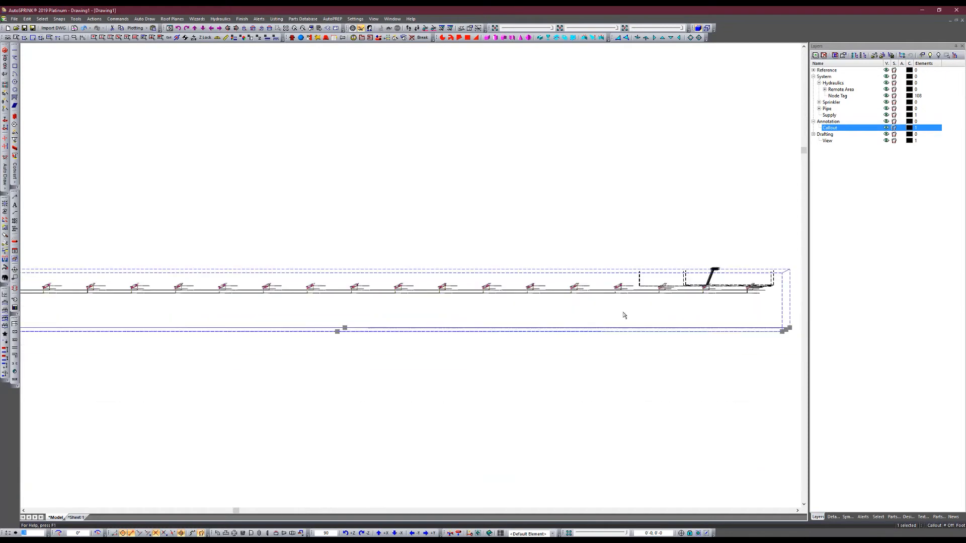
pyautogui.scroll(-1, 714, 268)
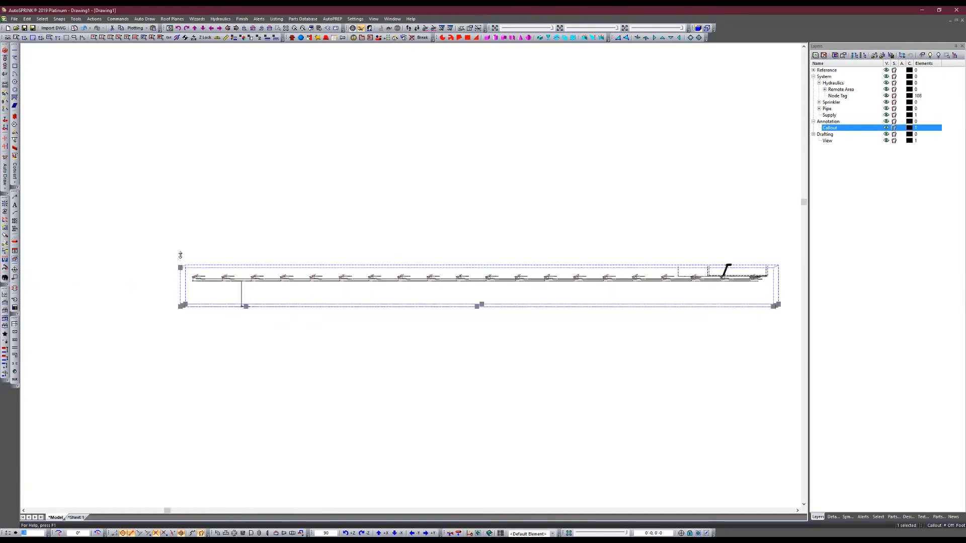
# Step: Extend the callout upward past the raised node tags and set its height to 30 feet
pyautogui.moveTo(180, 255); pyautogui.dragTo(180, 236)
pyautogui.doubleClick(226, 236)
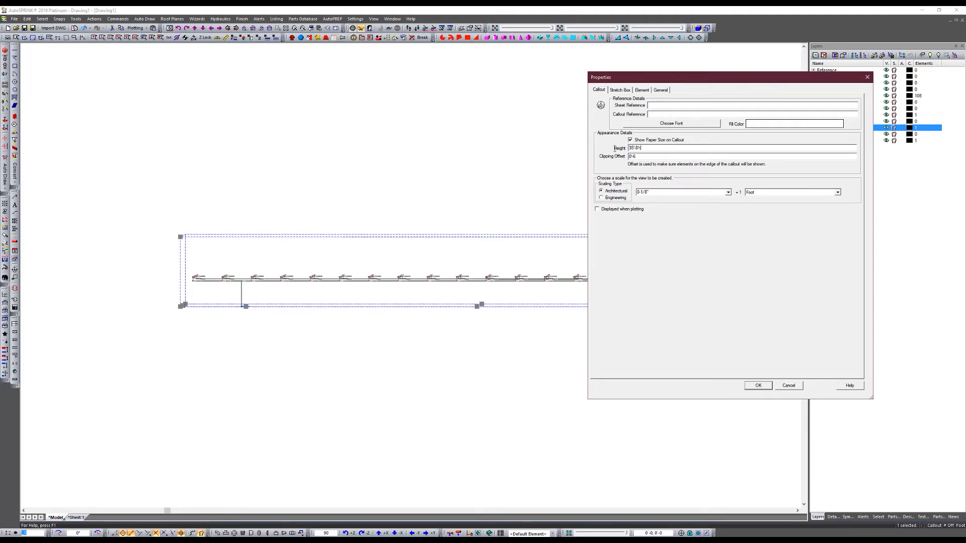
pyautogui.doubleClick(663, 148)
pyautogui.write('30')
pyautogui.press('Return')
pyautogui.press('Escape')
# Step: Accept the callout's properties, return to plan view and update its linked view by reapplying that view's properties unchanged
pyautogui.scroll(-2, 317, 234)
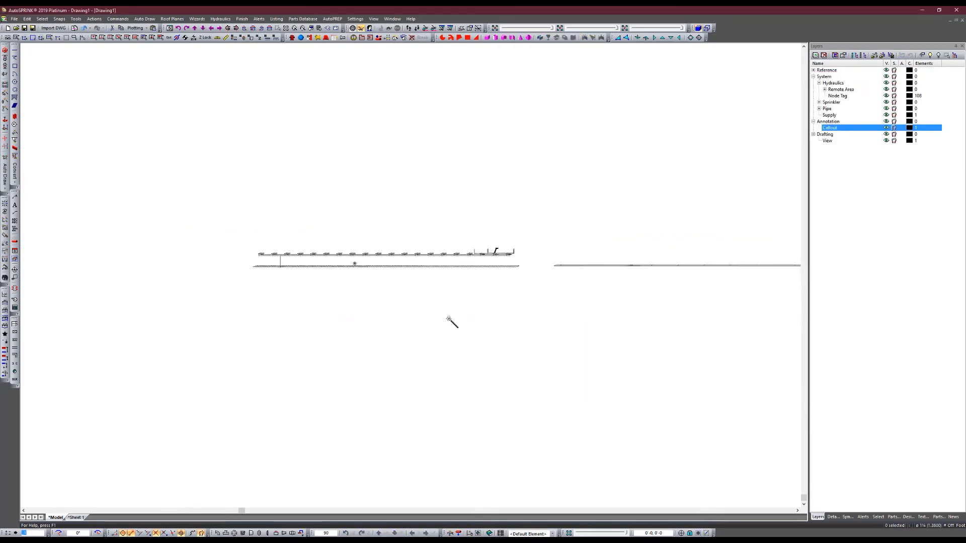
pyautogui.scroll(7, 546, 288)
pyautogui.scroll(-5, 455, 337)
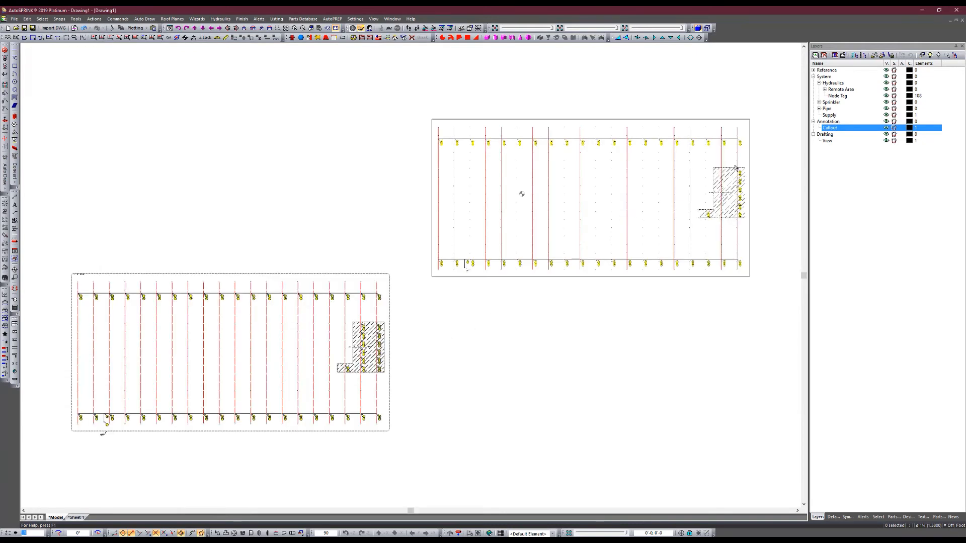
pyautogui.scroll(4, 748, 181)
pyautogui.doubleClick(745, 187)
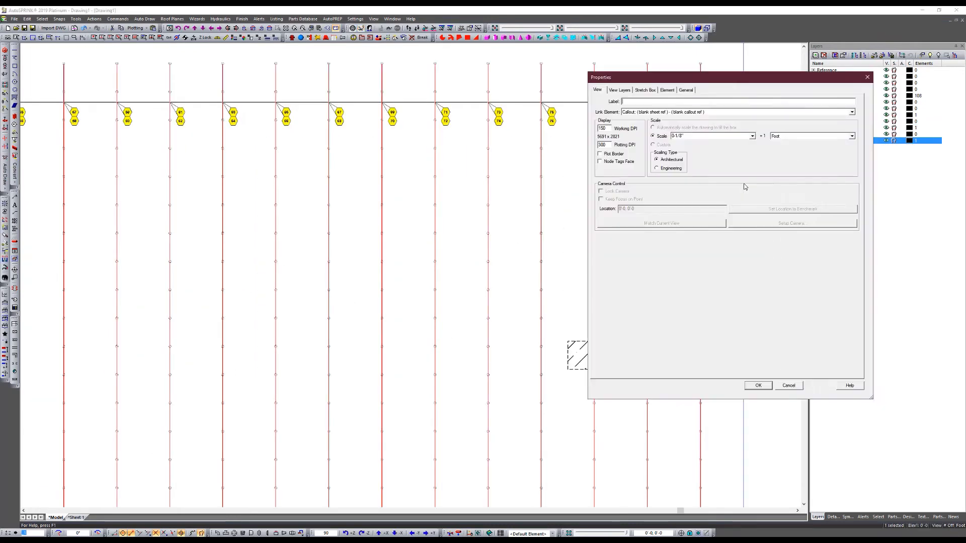
pyautogui.click(758, 386)
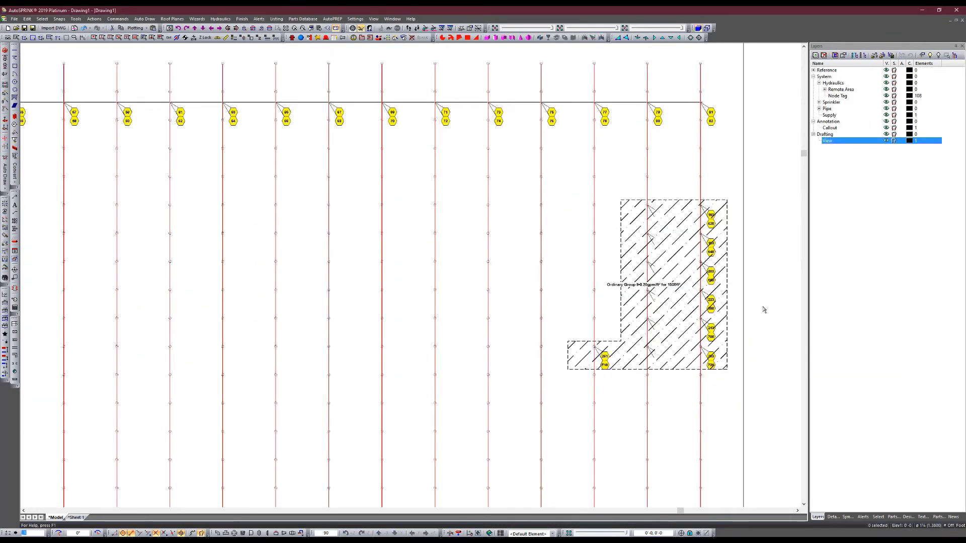
pyautogui.scroll(-3, 761, 308)
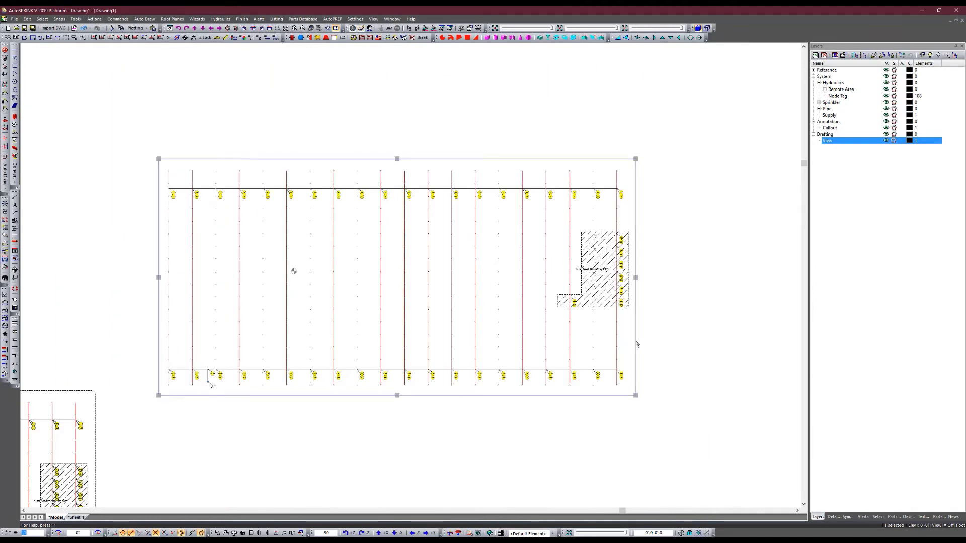
pyautogui.click(636, 341)
pyautogui.click(681, 275)
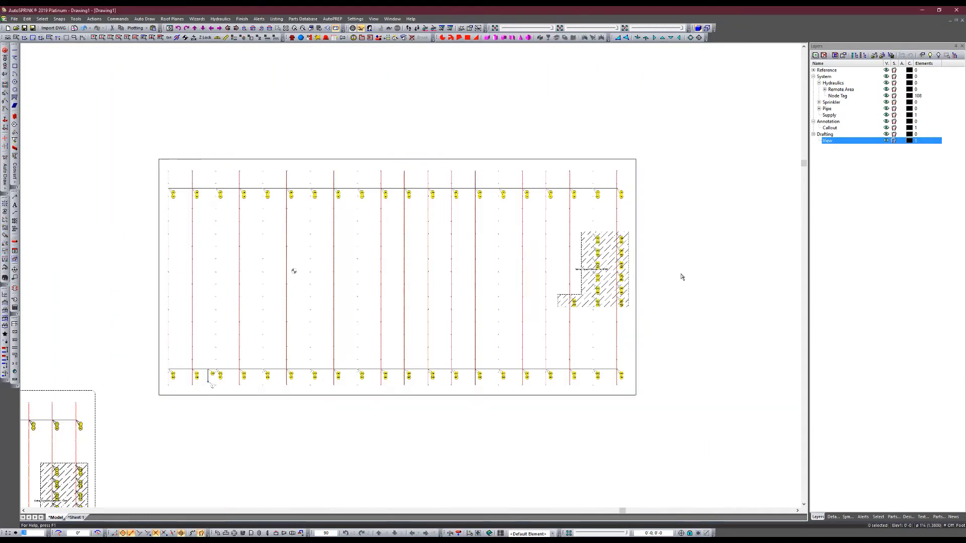
# Step: Select the linked view, look through the available view commands and refresh the drawing window display
pyautogui.click(635, 319)
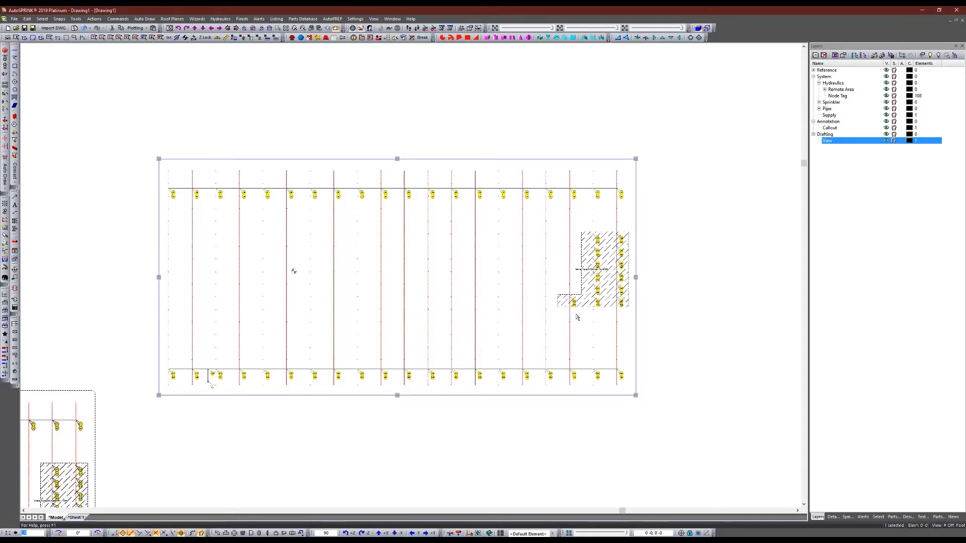
pyautogui.rightClick(322, 160)
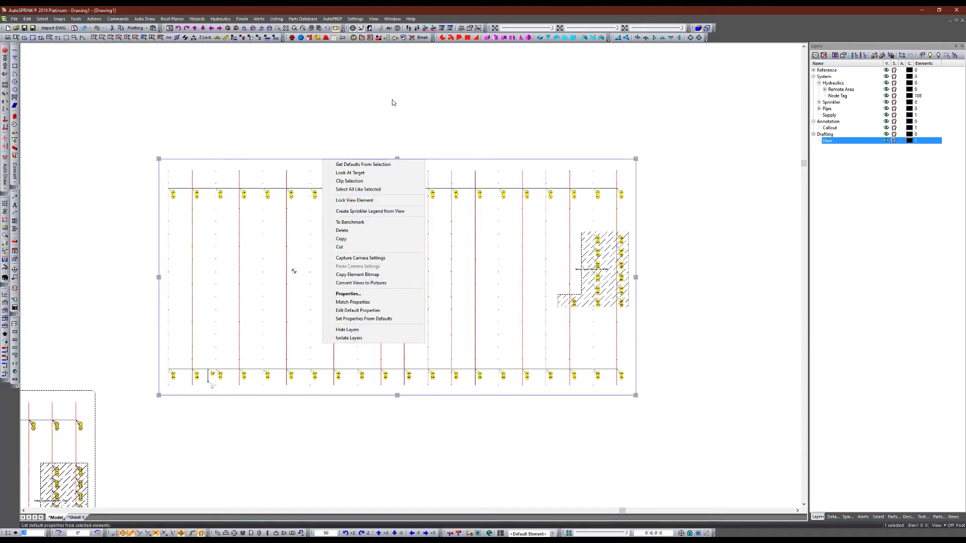
pyautogui.click(374, 20)
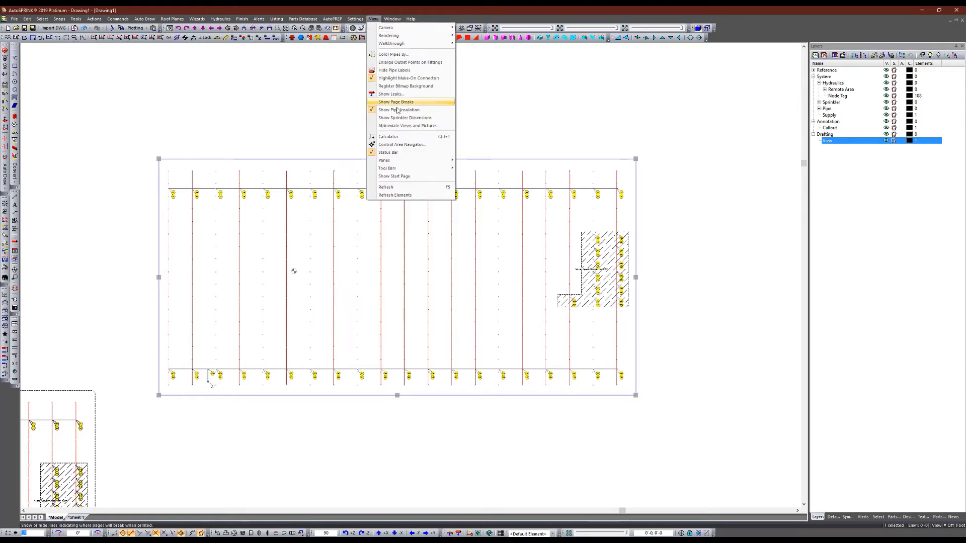
pyautogui.moveTo(33, 19)
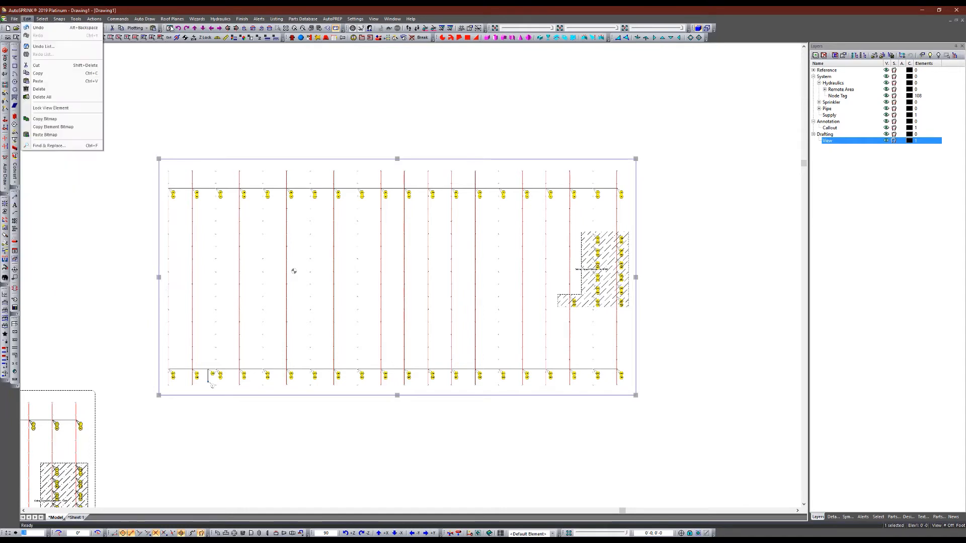
pyautogui.click(392, 18)
pyautogui.click(373, 19)
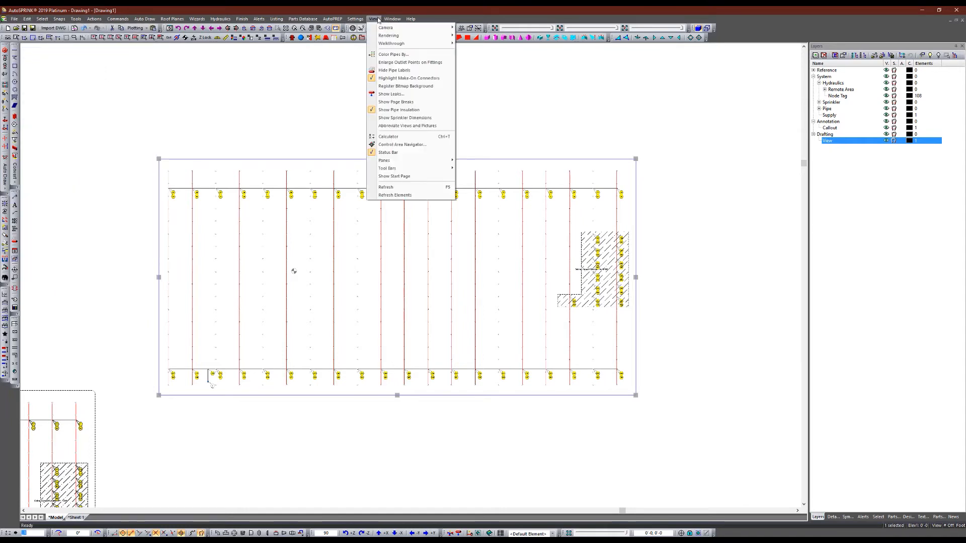
pyautogui.moveTo(386, 38)
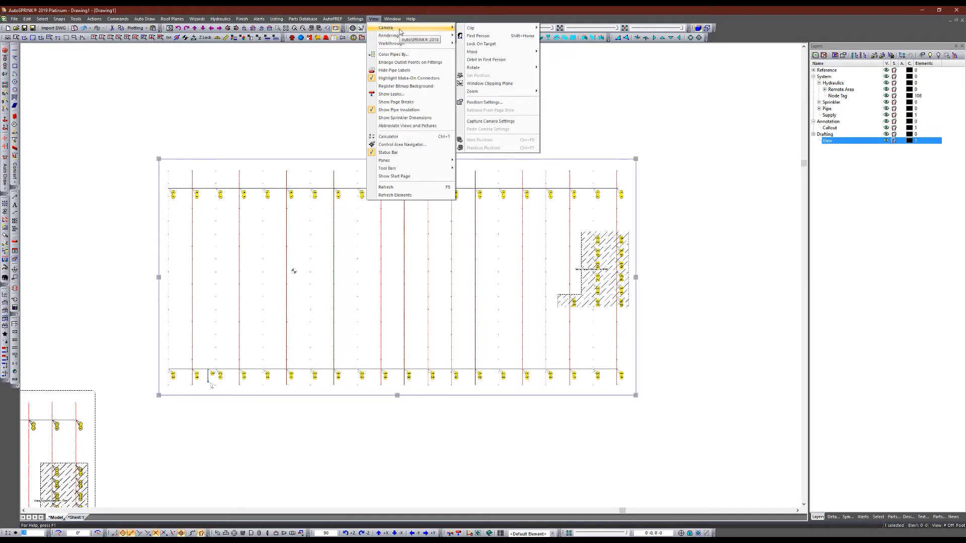
pyautogui.moveTo(486, 67)
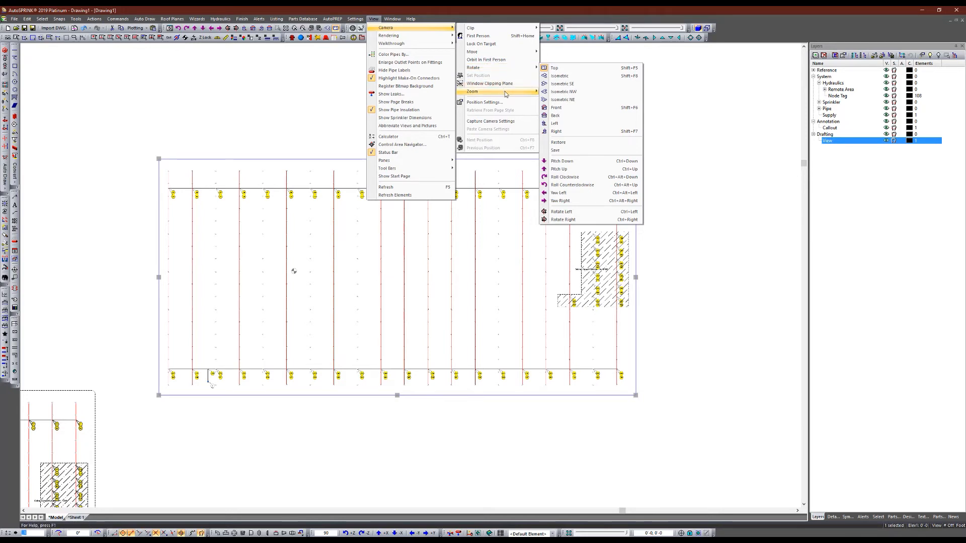
pyautogui.moveTo(505, 93)
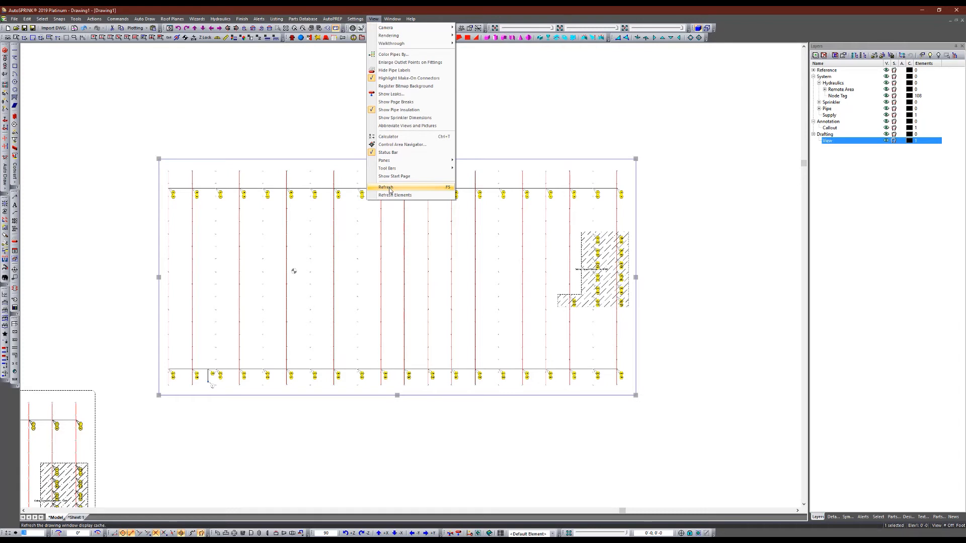
pyautogui.click(389, 190)
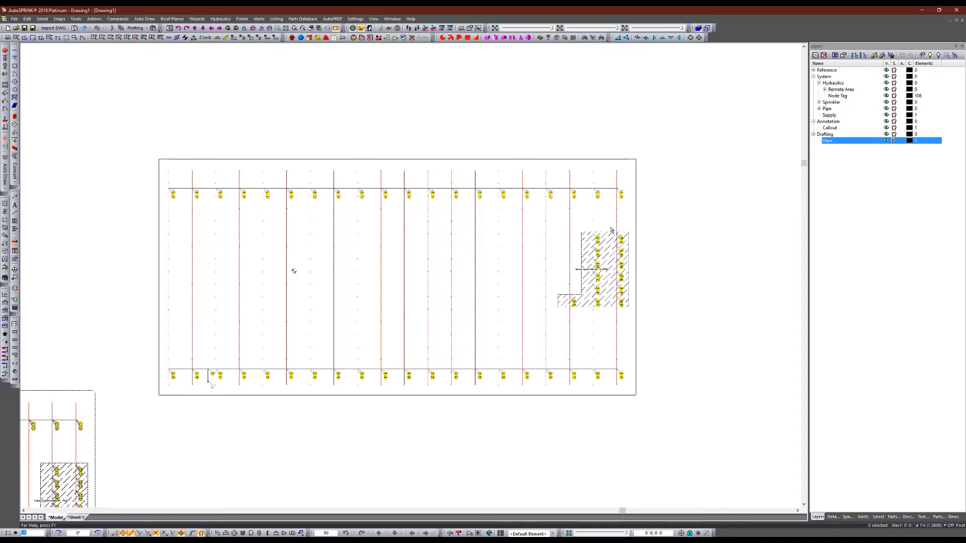
# Step: Select the callout and its linked view in turn to compare the model with the view
pyautogui.click(636, 195)
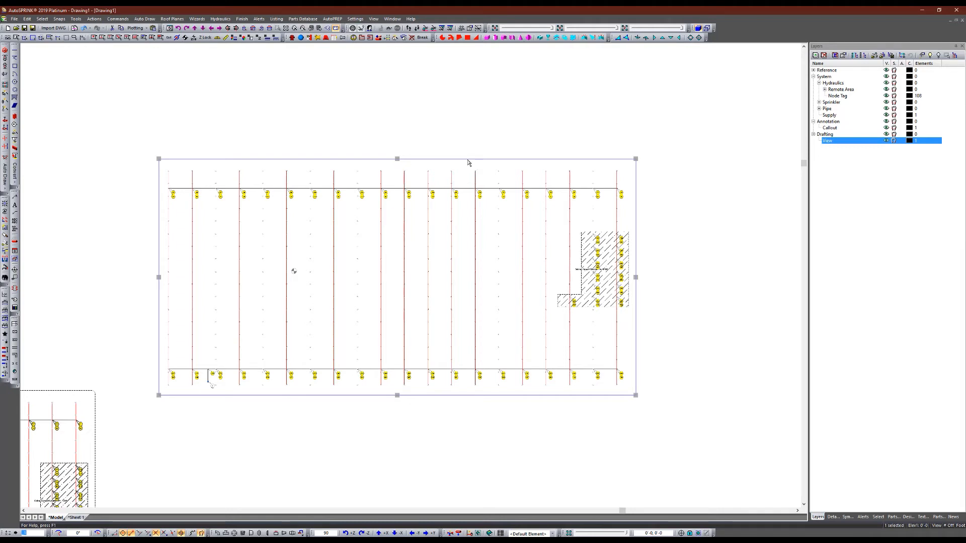
pyautogui.click(688, 168)
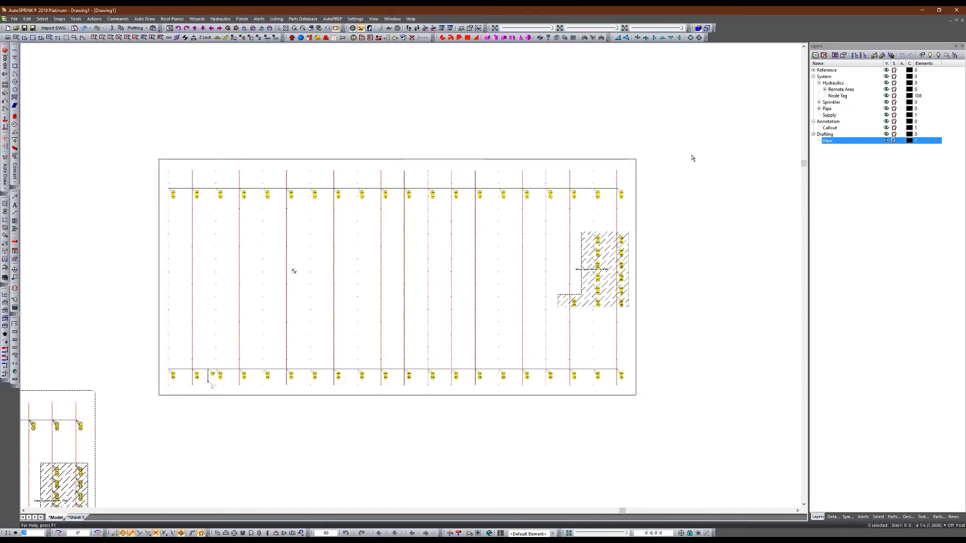
pyautogui.scroll(-5, 692, 157)
pyautogui.scroll(3, 700, 161)
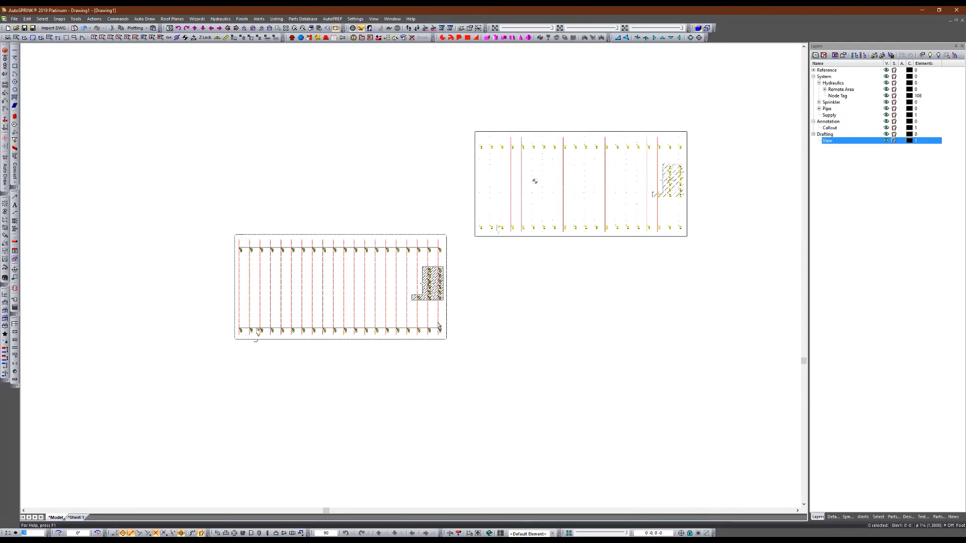
pyautogui.click(434, 339)
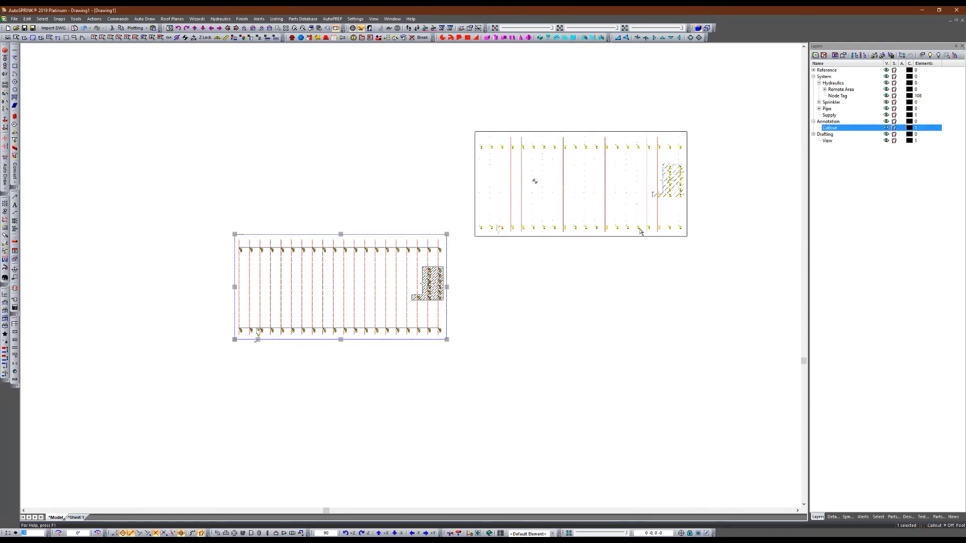
pyautogui.click(687, 186)
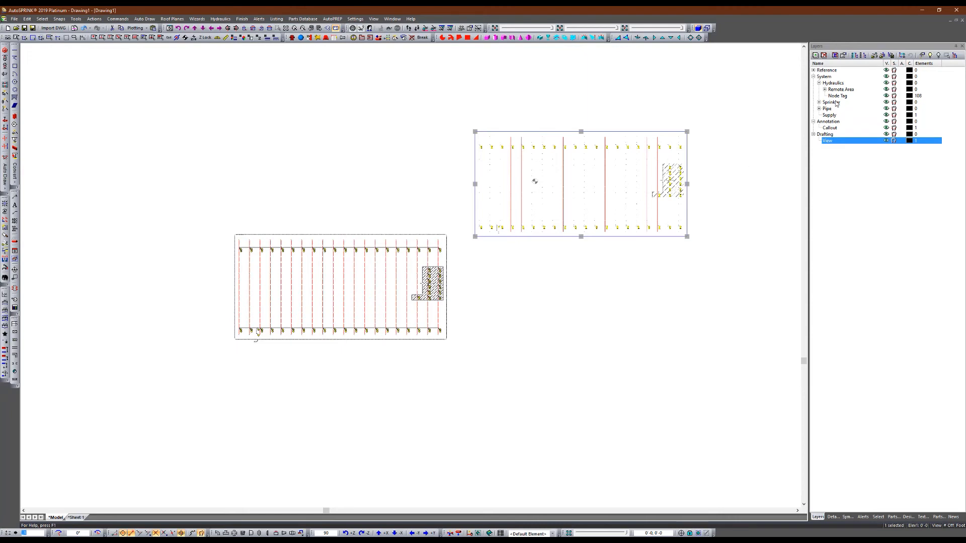
pyautogui.click(400, 166)
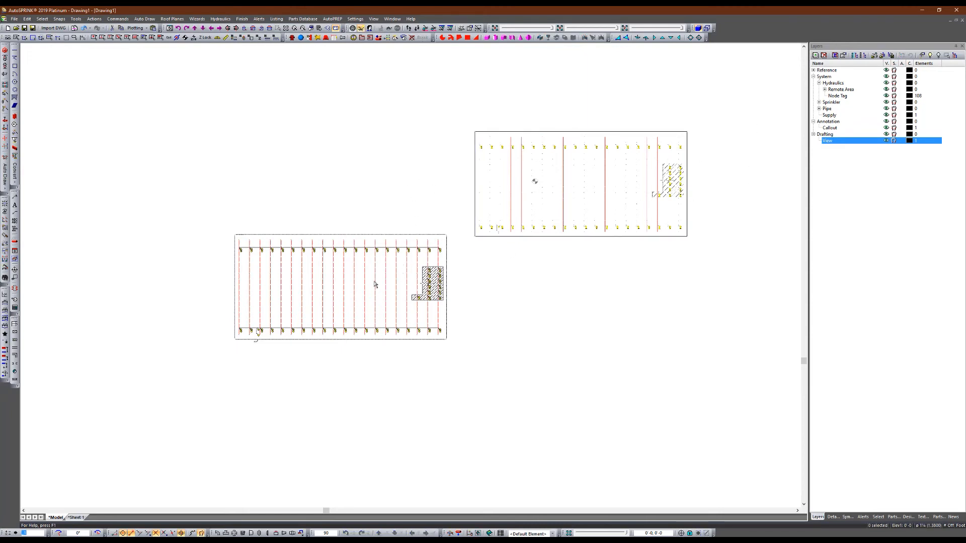
# Step: Identify the node tags' layer from a tag in the model and hide the Node Tag layer
pyautogui.scroll(5, 375, 285)
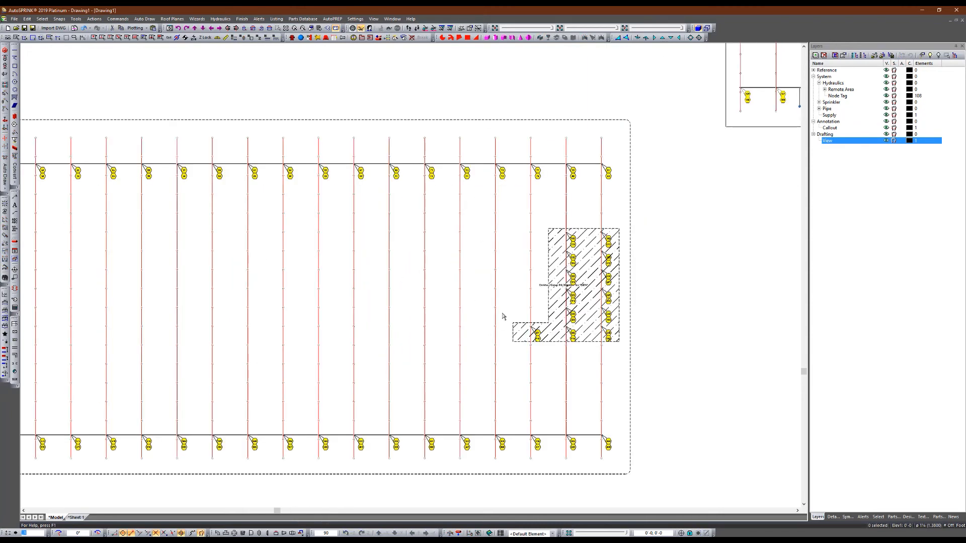
pyautogui.scroll(3, 433, 176)
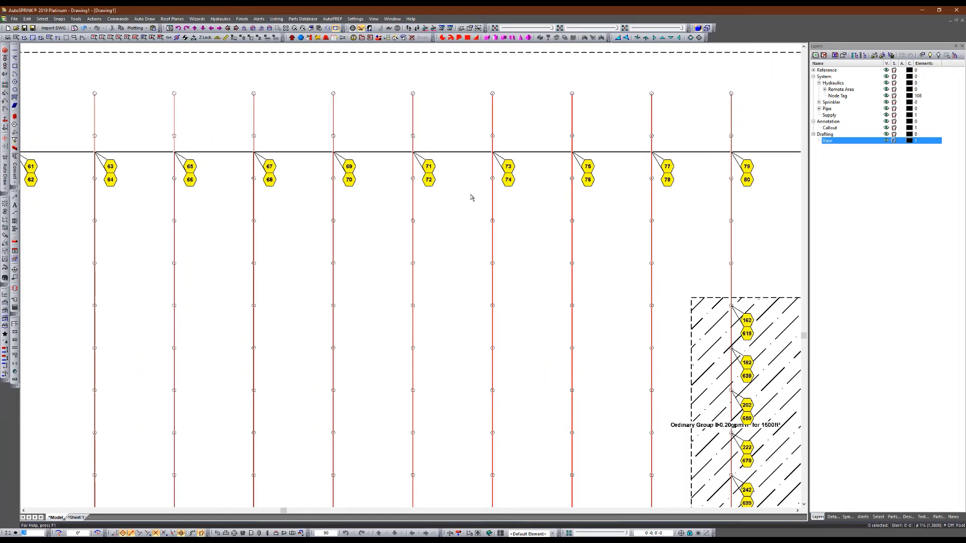
pyautogui.click(428, 180)
pyautogui.click(886, 96)
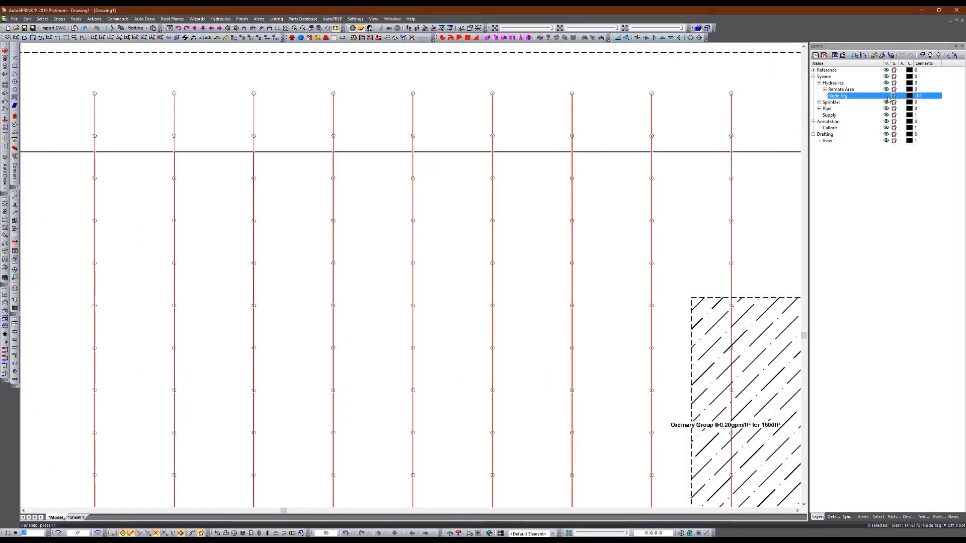
# Step: Reapply the linked view's properties unchanged and check whether its node tags follow the model's hidden Node Tag layer
pyautogui.scroll(-4, 186, 361)
pyautogui.scroll(-4, 186, 361)
pyautogui.scroll(3, 362, 261)
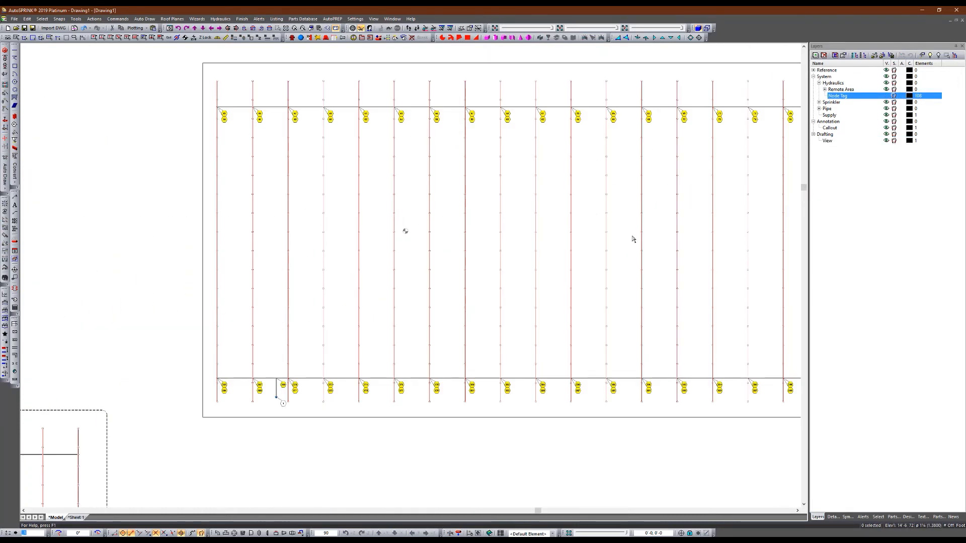
pyautogui.scroll(-2, 404, 231)
pyautogui.scroll(1, 544, 180)
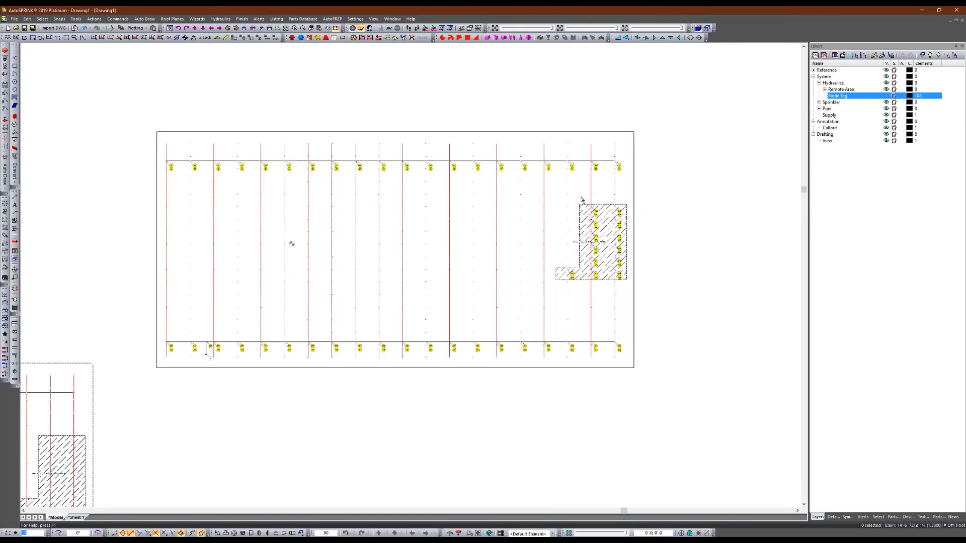
pyautogui.doubleClick(635, 200)
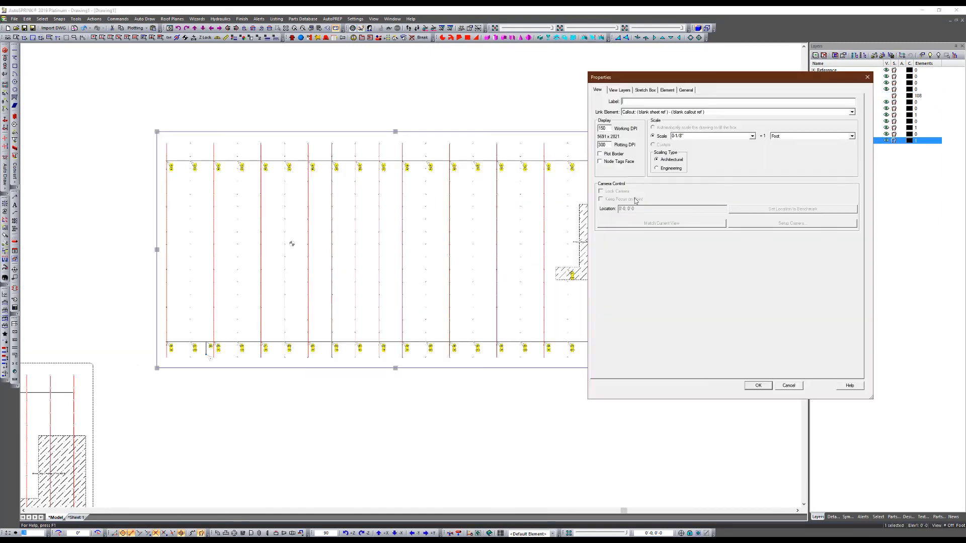
pyautogui.click(758, 386)
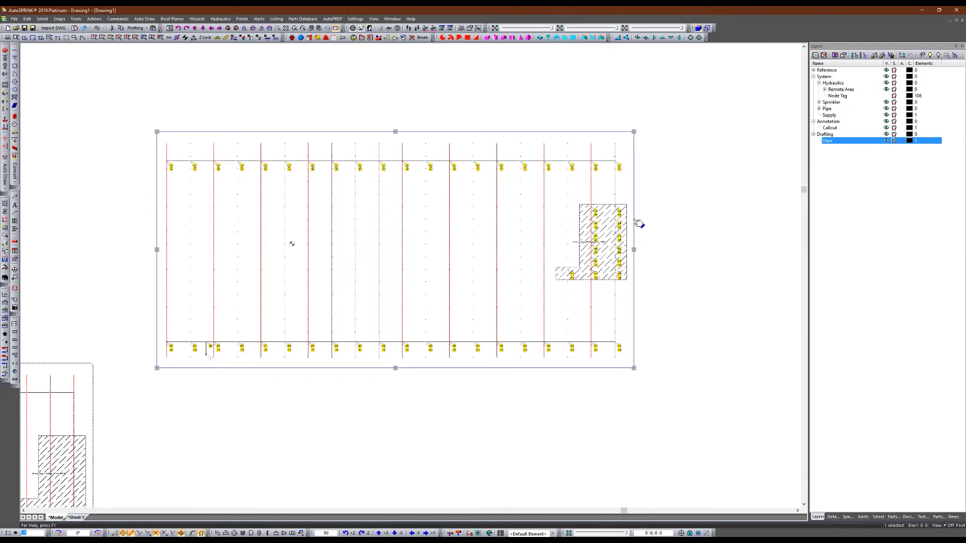
# Step: Try refreshing the drawing display twice with the linked view selected to update its node tags
pyautogui.click(362, 21)
pyautogui.moveTo(374, 19)
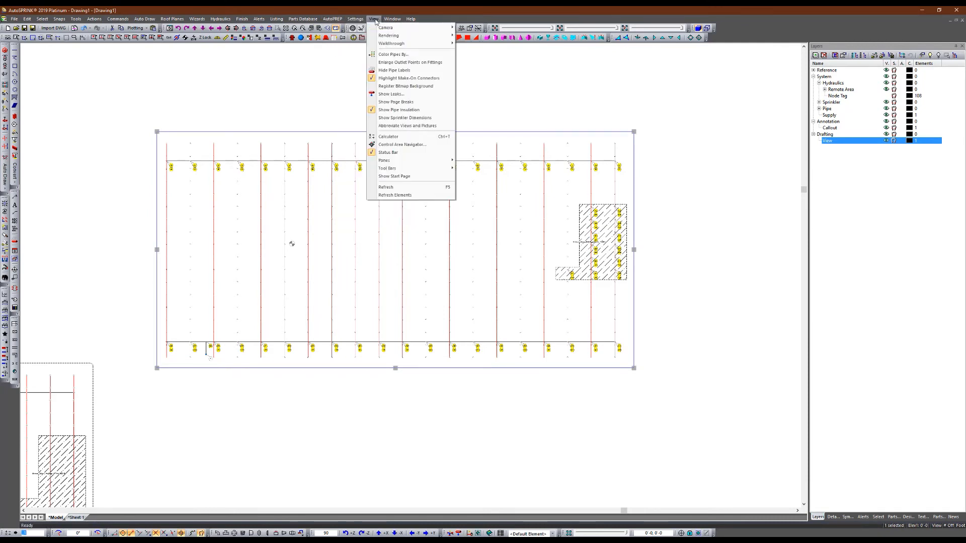
pyautogui.click(409, 190)
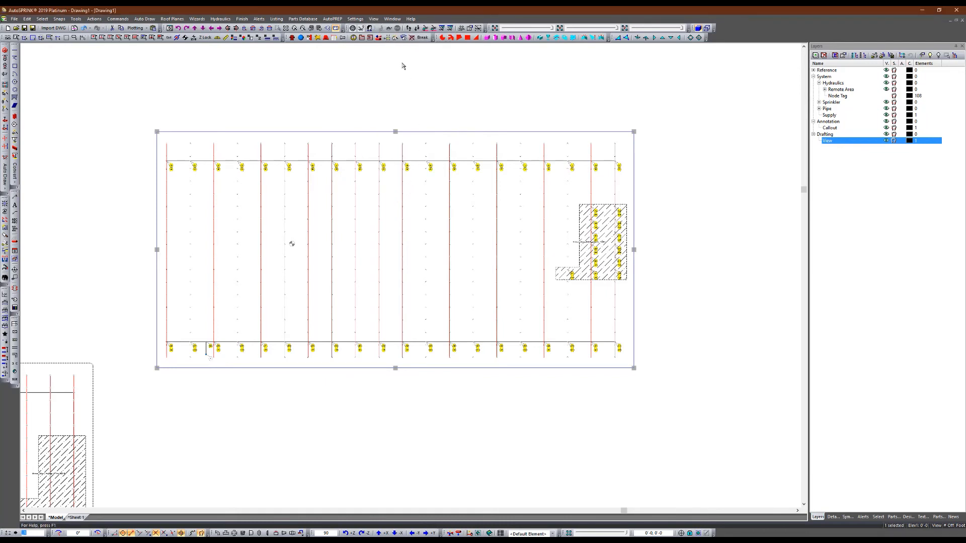
pyautogui.click(373, 18)
pyautogui.click(410, 190)
pyautogui.click(478, 103)
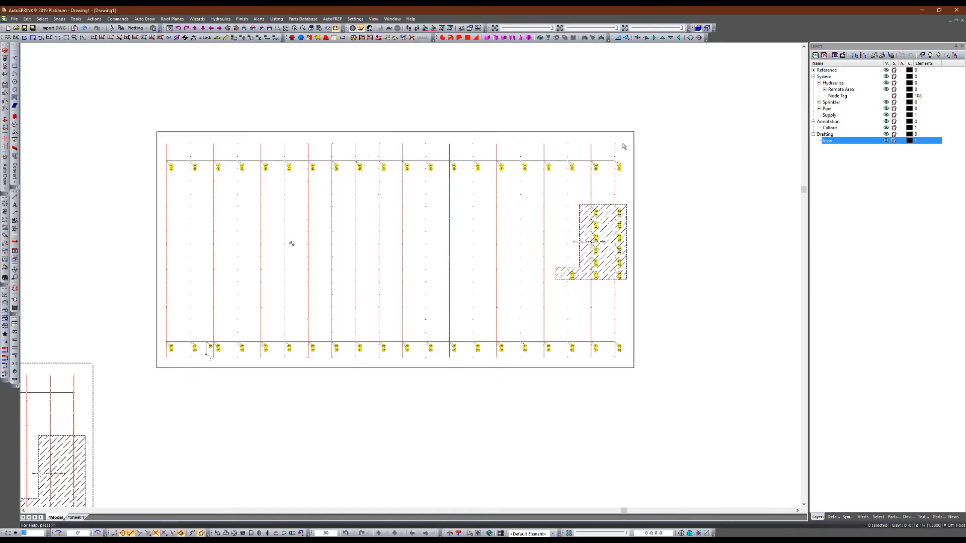
# Step: Copy the layer visibility from the model into the linked view's layer settings and apply it
pyautogui.click(635, 246)
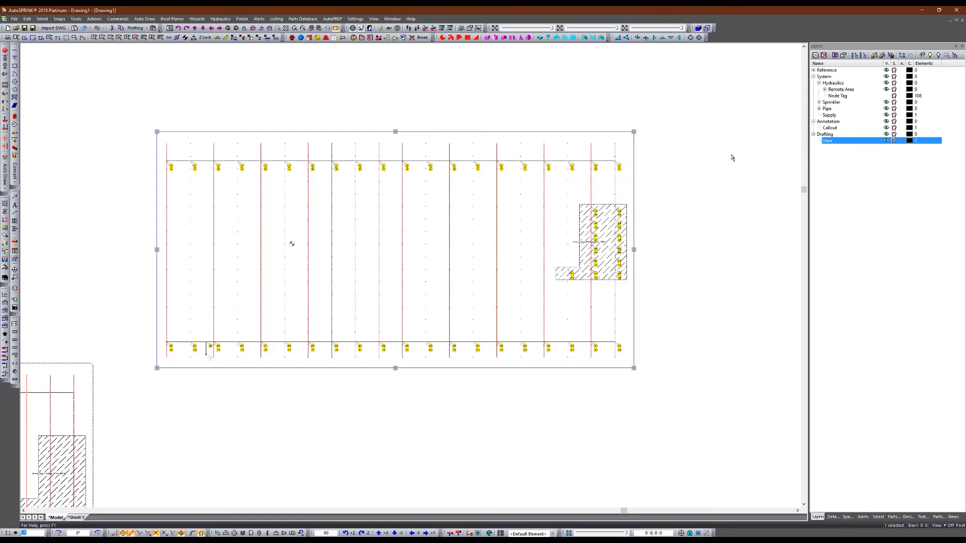
pyautogui.press('Escape')
pyautogui.scroll(-2, 732, 157)
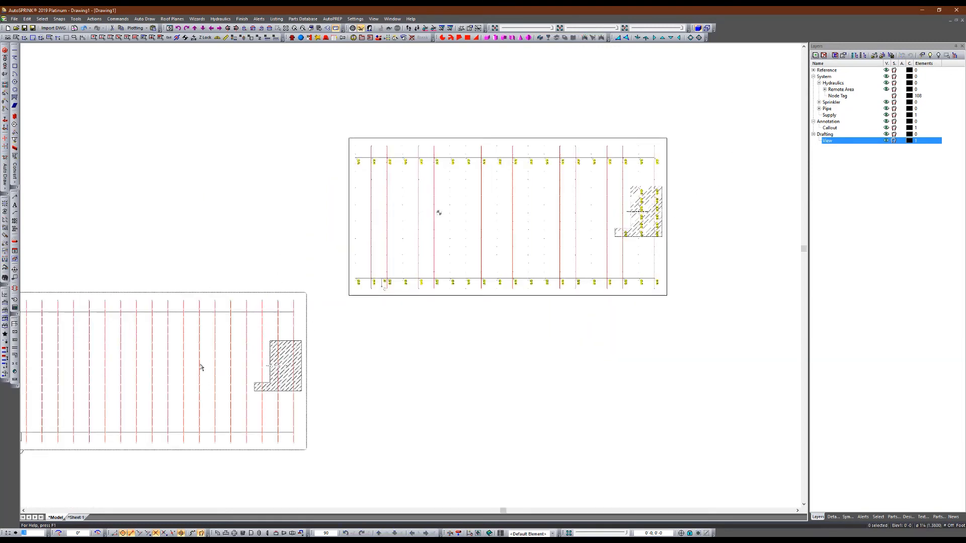
pyautogui.doubleClick(667, 162)
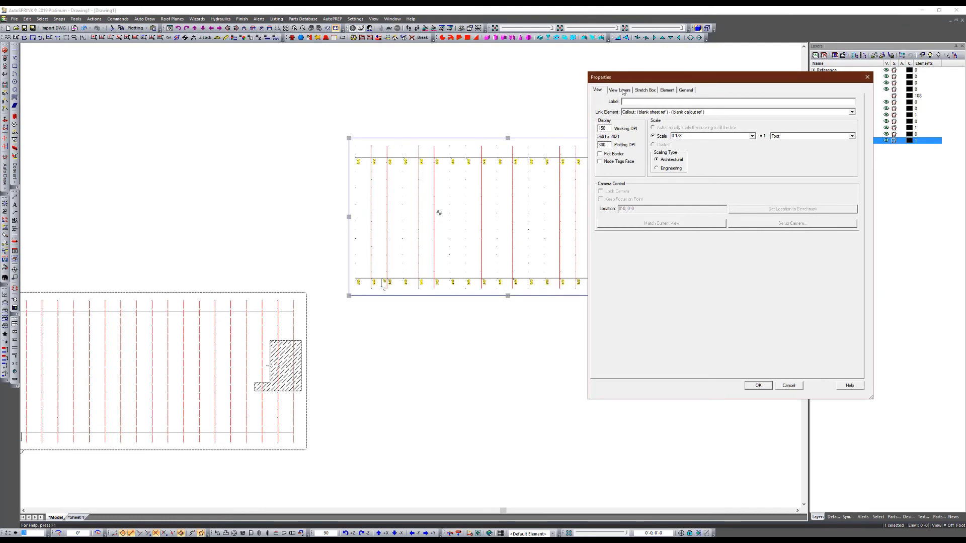
pyautogui.click(622, 91)
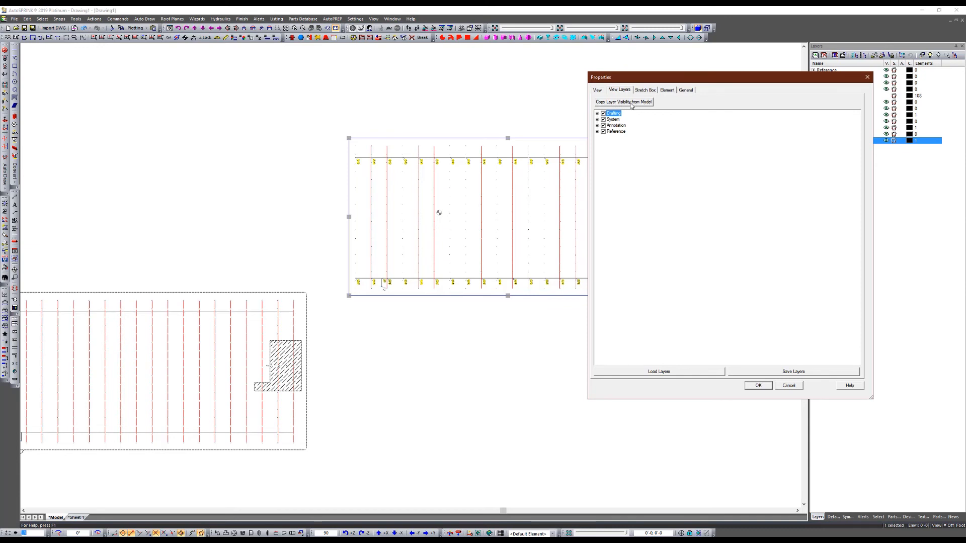
pyautogui.click(630, 104)
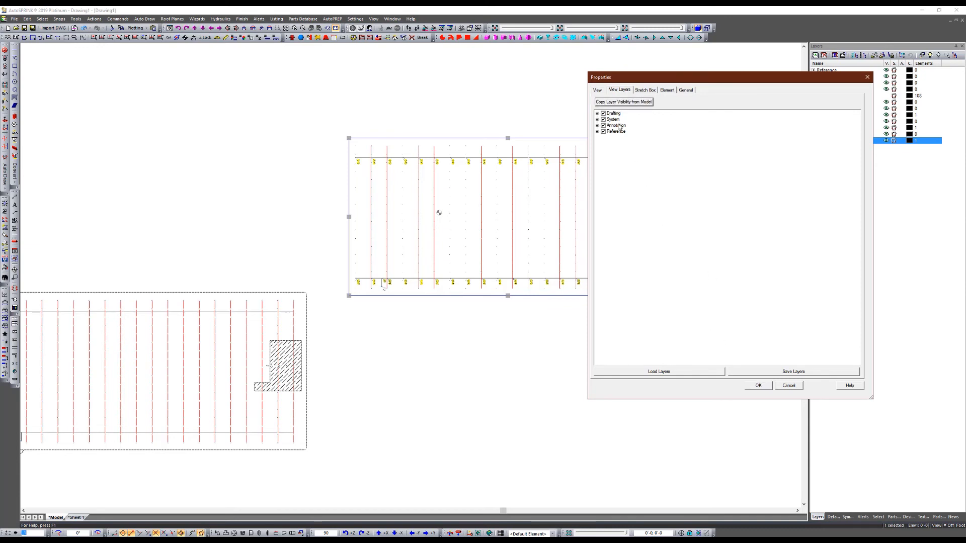
pyautogui.click(756, 386)
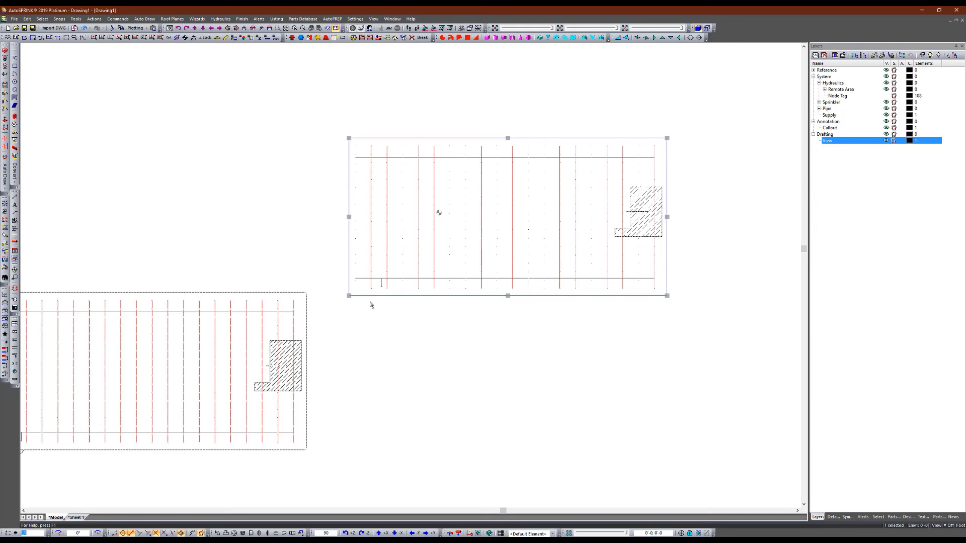
pyautogui.doubleClick(667, 170)
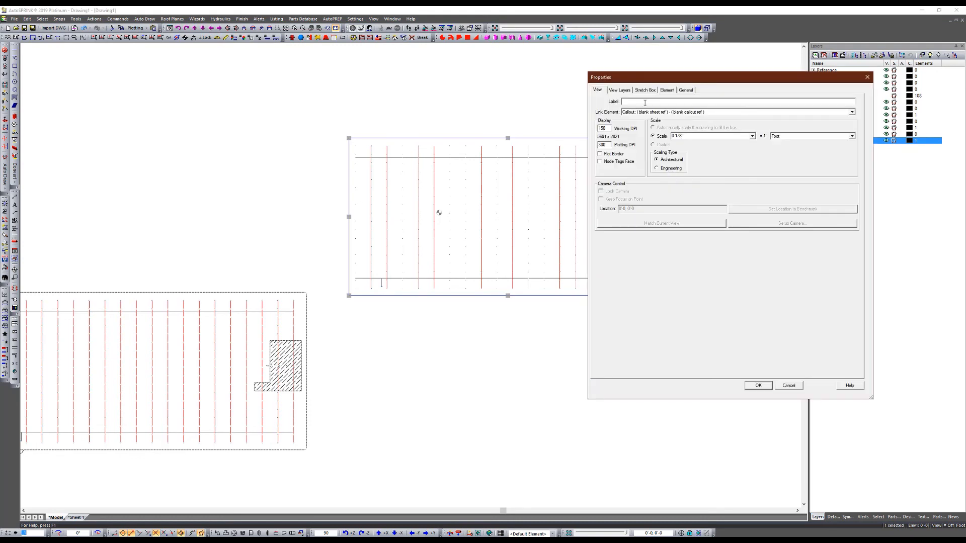
pyautogui.click(779, 385)
pyautogui.click(318, 277)
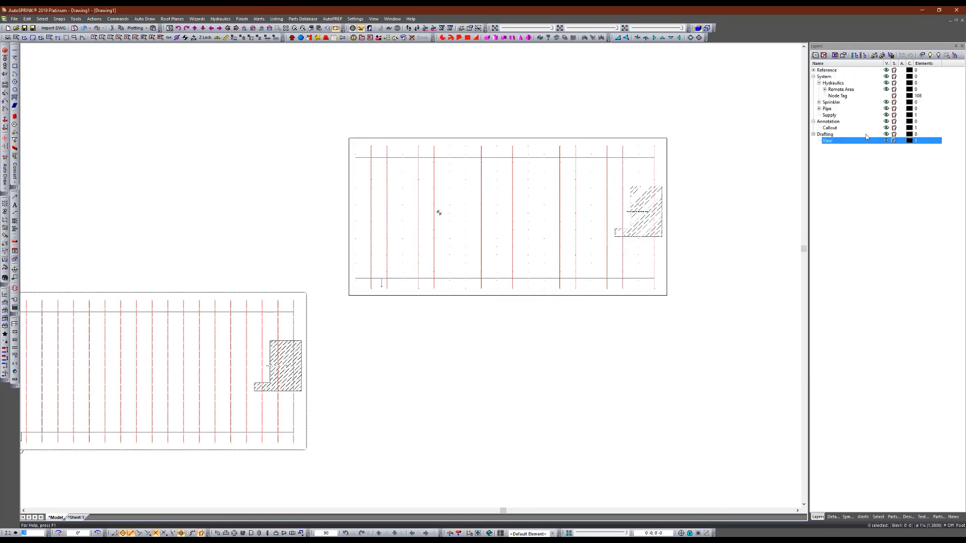
# Step: Show the Node Tag layer in the model and copy the model's layer visibility to the linked view
pyautogui.click(837, 95)
pyautogui.click(886, 95)
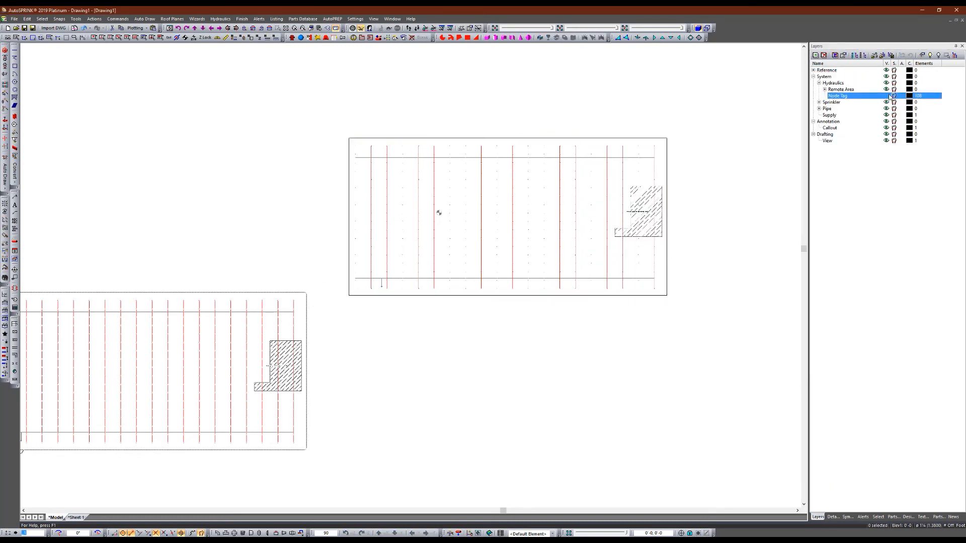
pyautogui.click(668, 170)
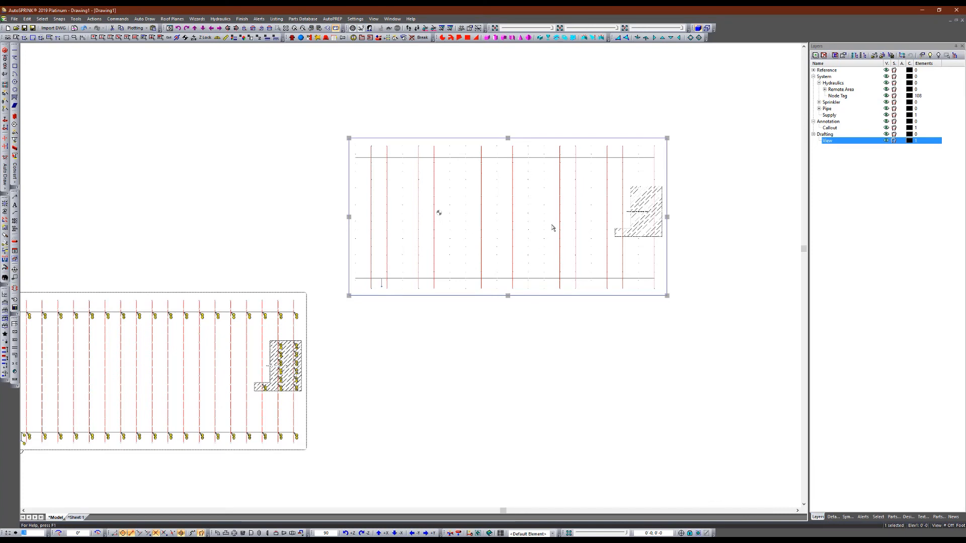
pyautogui.doubleClick(669, 154)
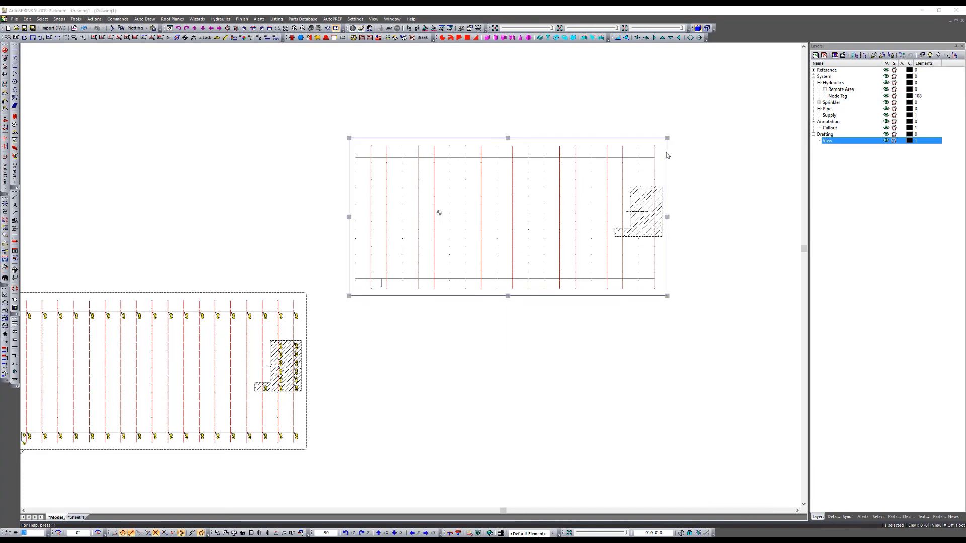
pyautogui.click(616, 90)
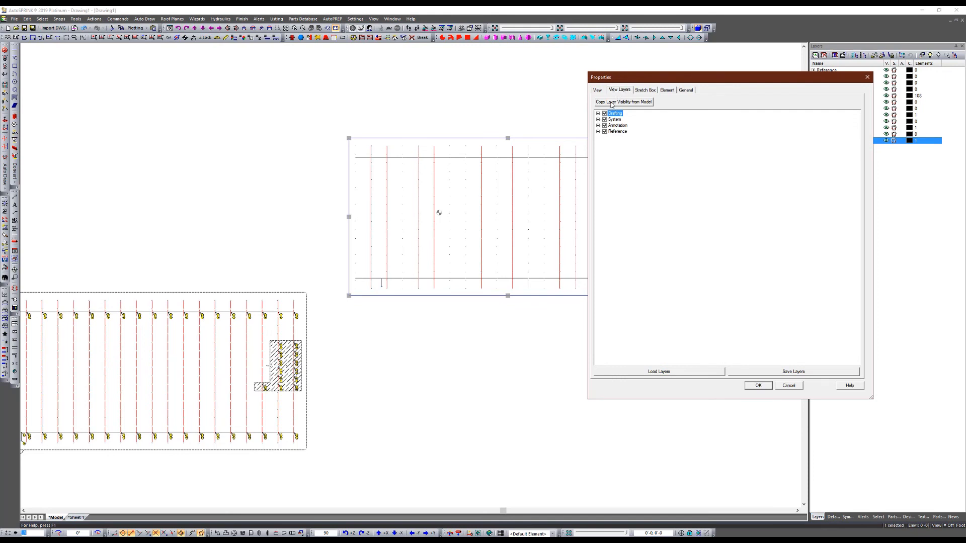
pyautogui.click(611, 102)
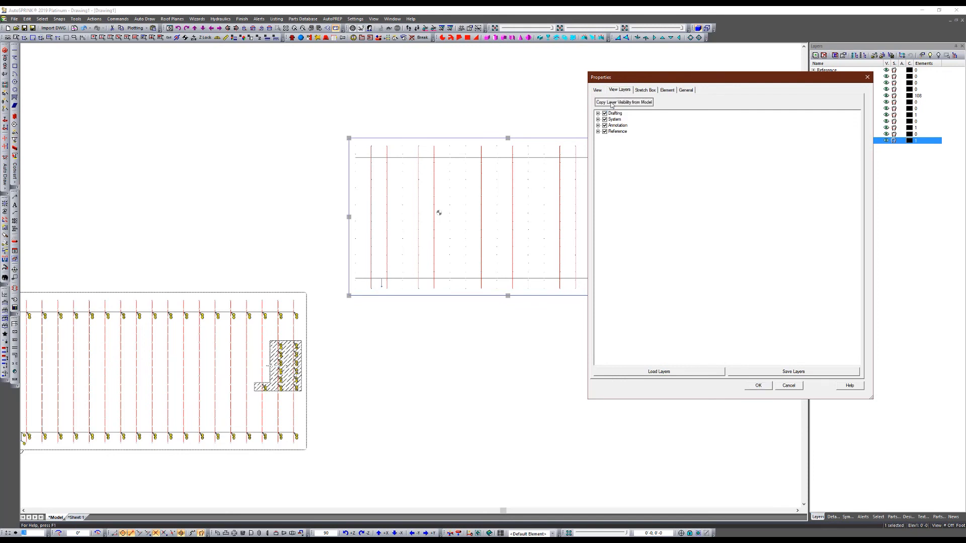
pyautogui.click(757, 386)
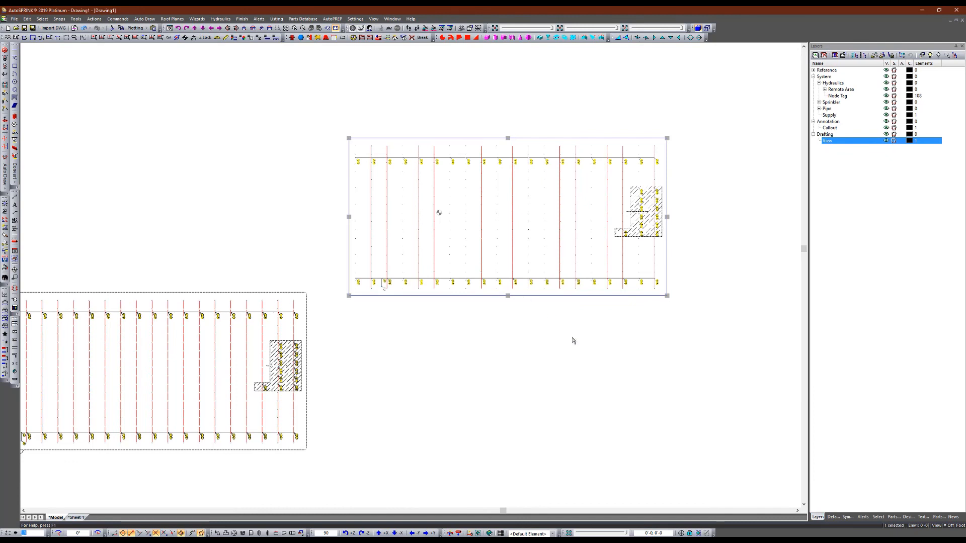